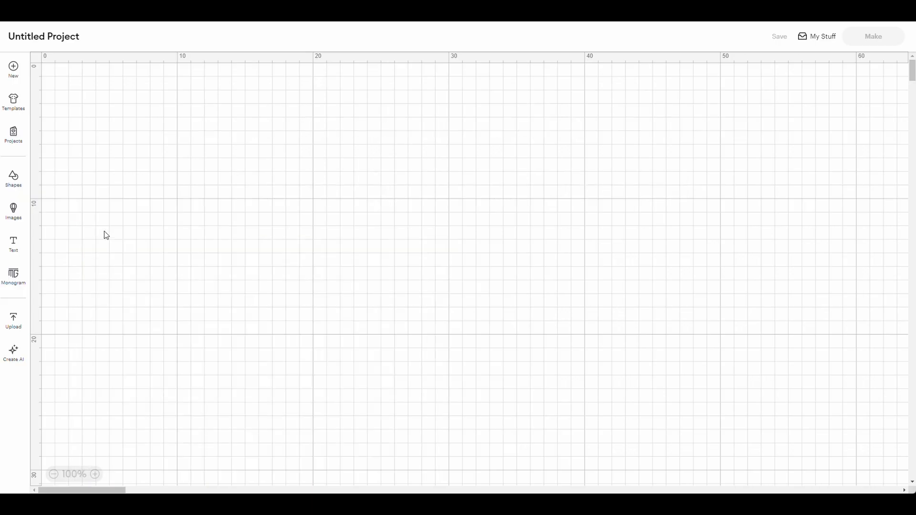
- Insert a basic circle shape, move it to the middle of the canvas and colour it medium grey
left_click(14, 179)
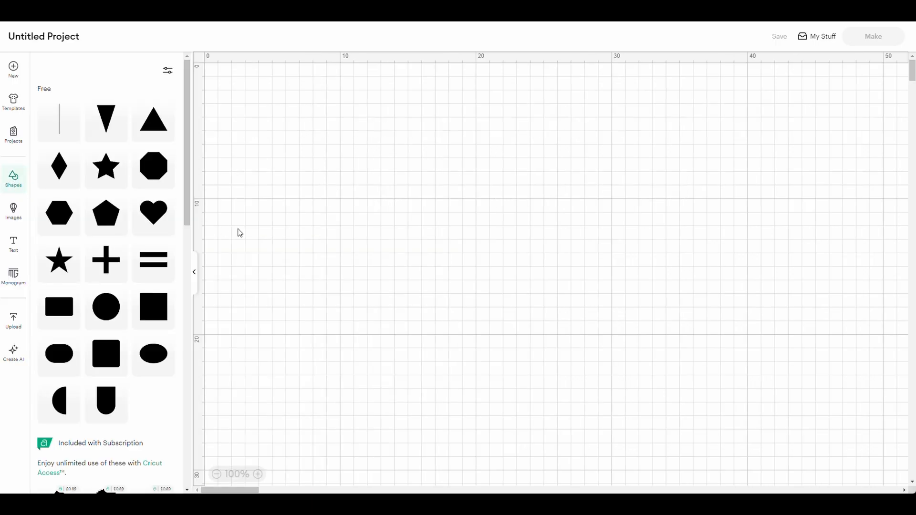
left_click(106, 307)
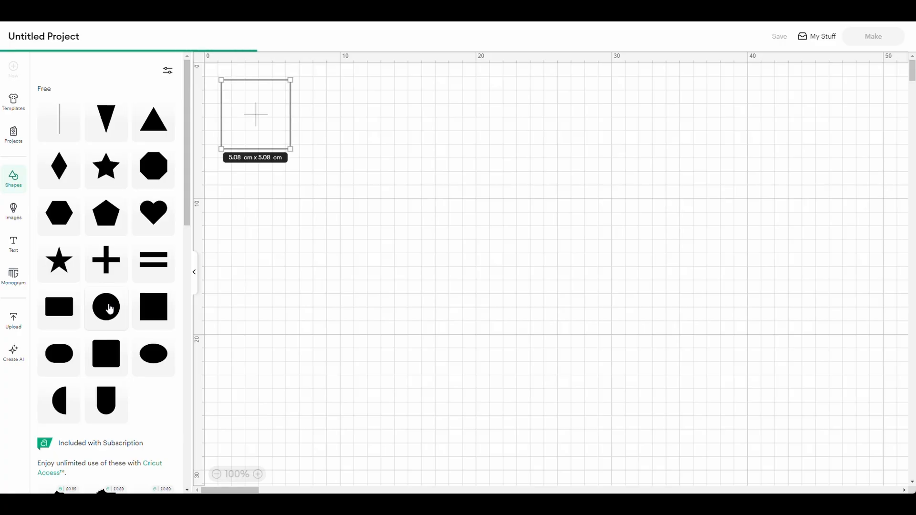
left_click(194, 273)
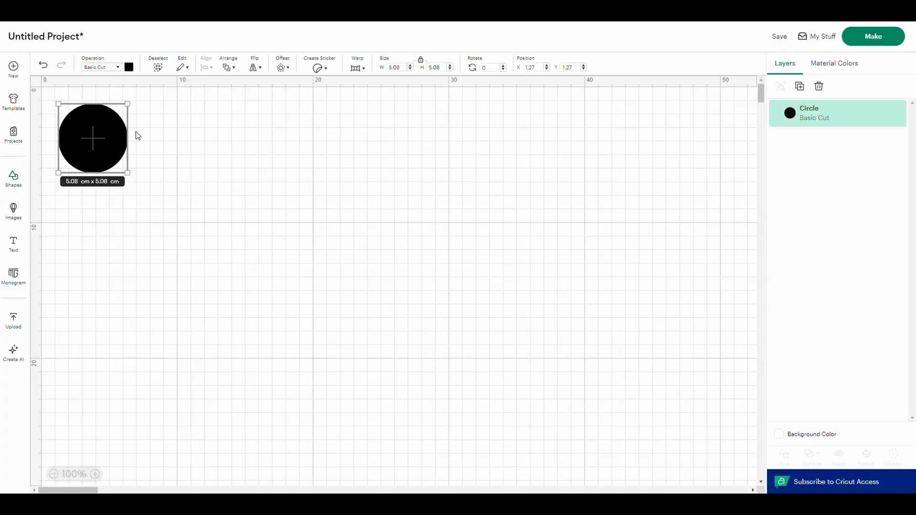
left_click_drag(93, 136, 429, 237)
left_click(128, 67)
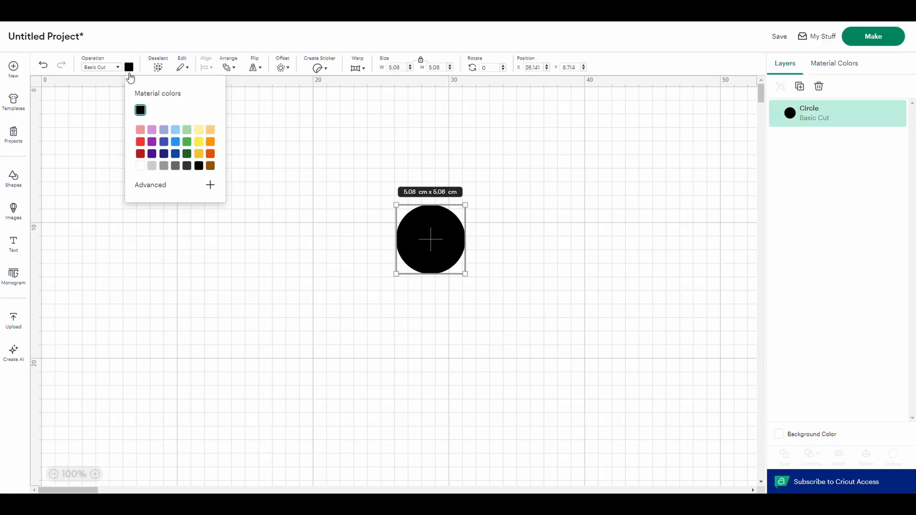
left_click(163, 167)
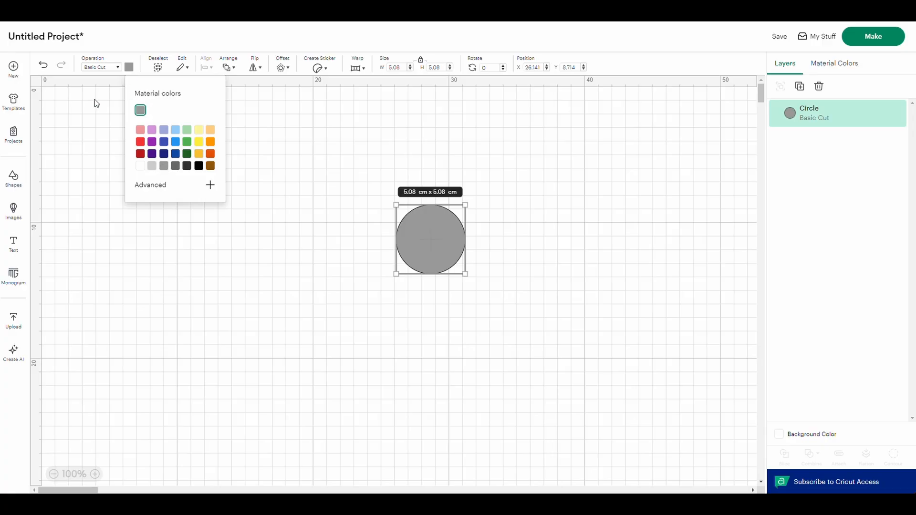
- Set the grey circle's width to 11.2 cm with locked proportions and move it up near the top of the canvas
left_click(398, 67)
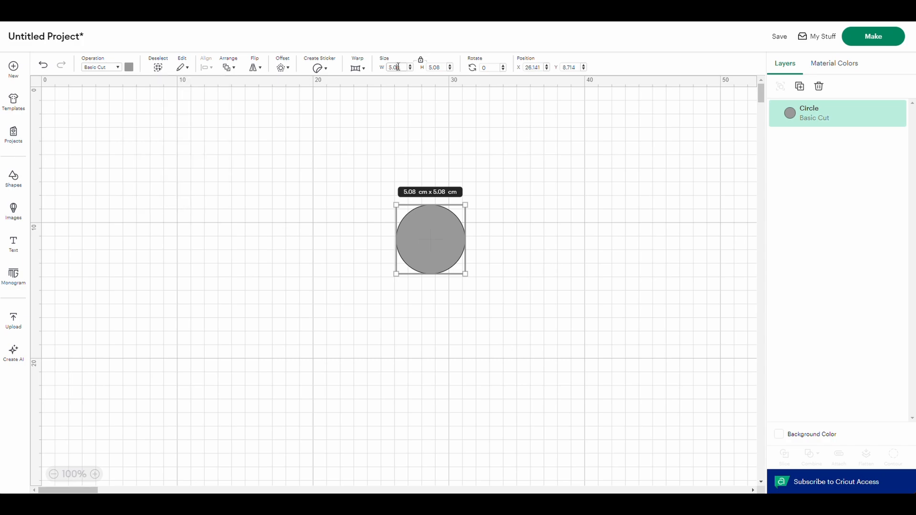
left_click_drag(403, 67, 389, 69)
type("1")
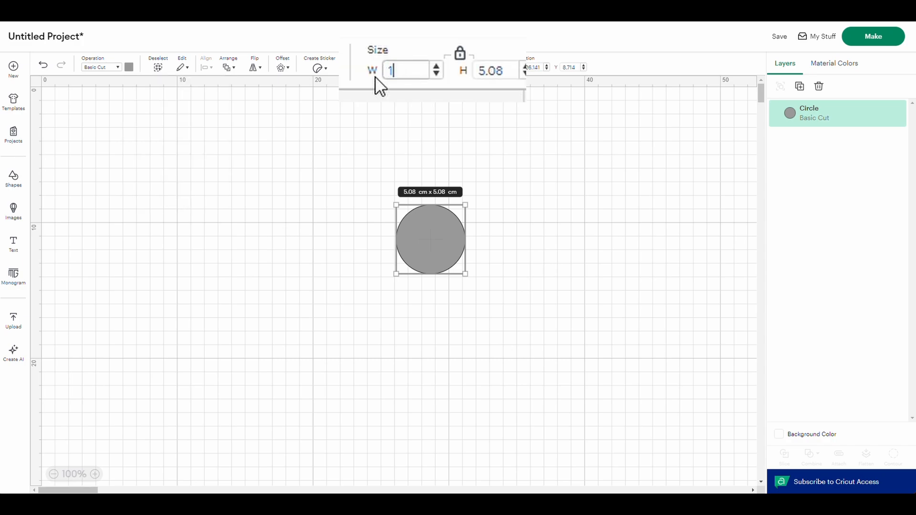
type("1.2")
key("Return")
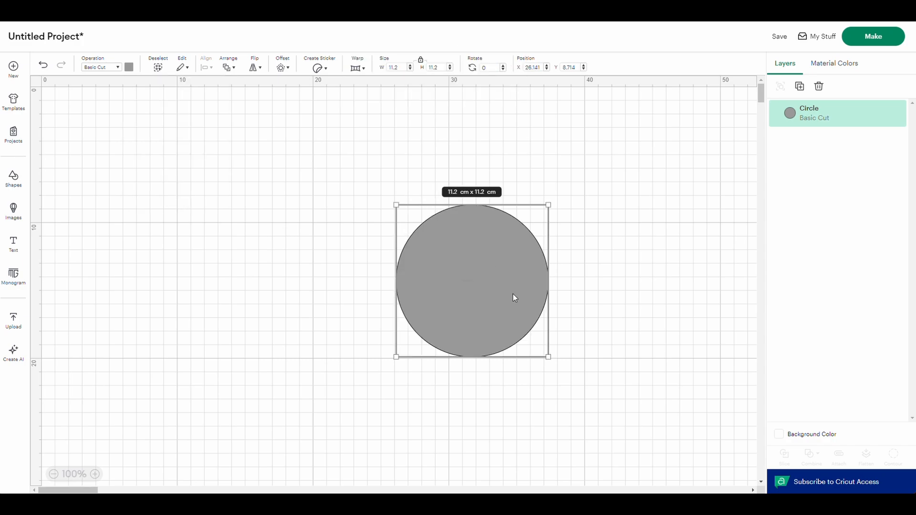
left_click_drag(513, 294, 387, 225)
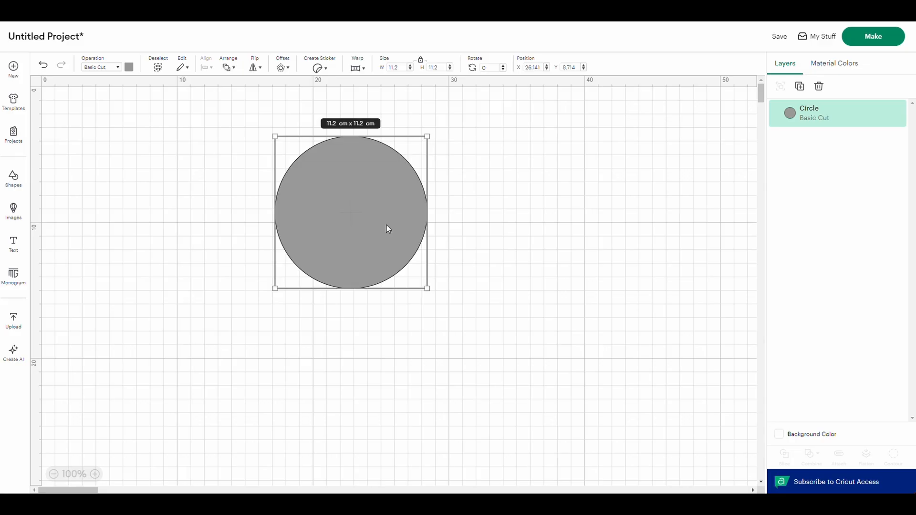
- Duplicate the grey circle, move the copy beside the original so they overlap, and colour it light grey
right_click(386, 225)
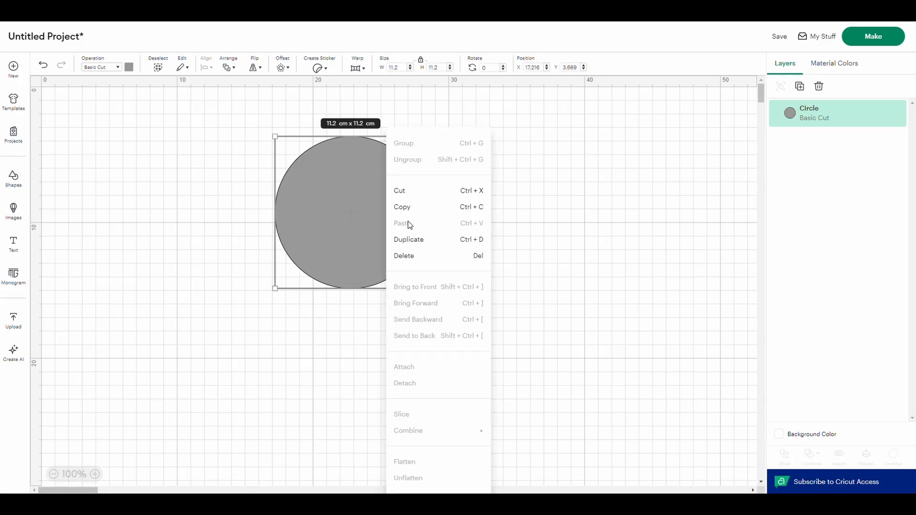
left_click(417, 232)
left_click_drag(382, 225, 459, 198)
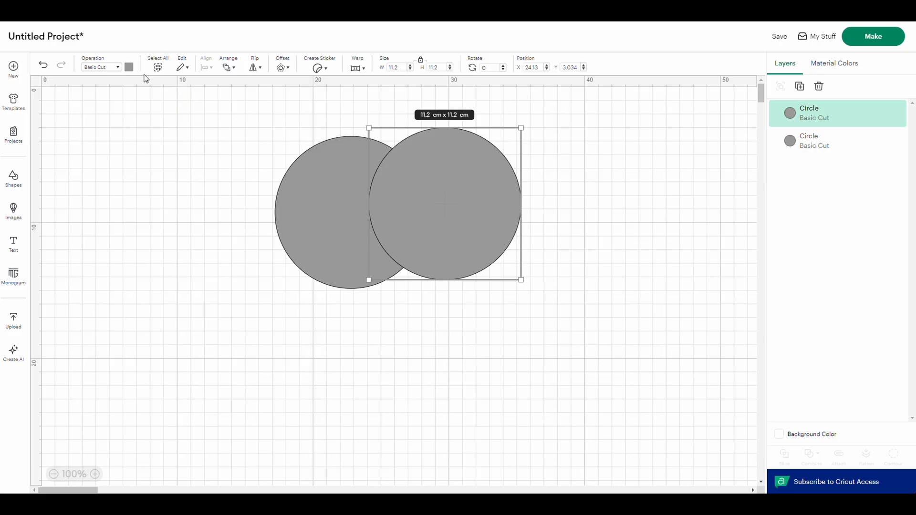
left_click(129, 67)
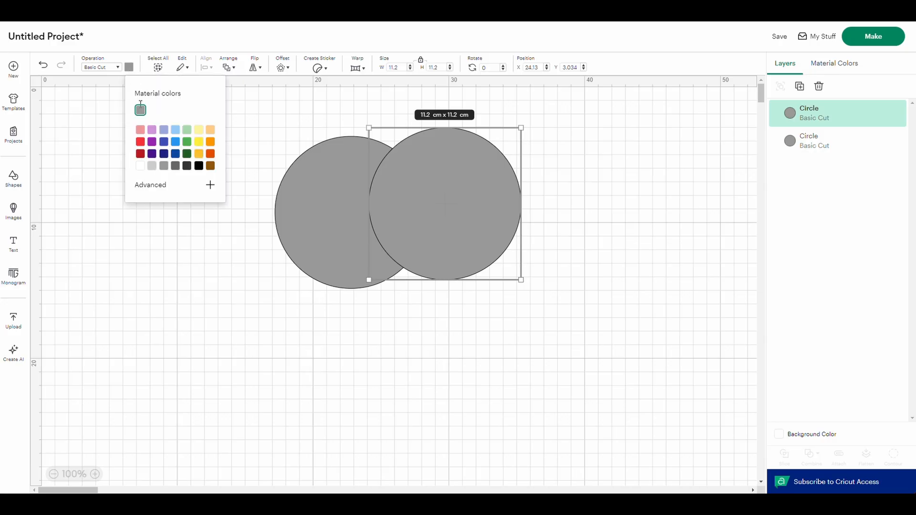
left_click(152, 167)
left_click_drag(469, 179, 465, 195)
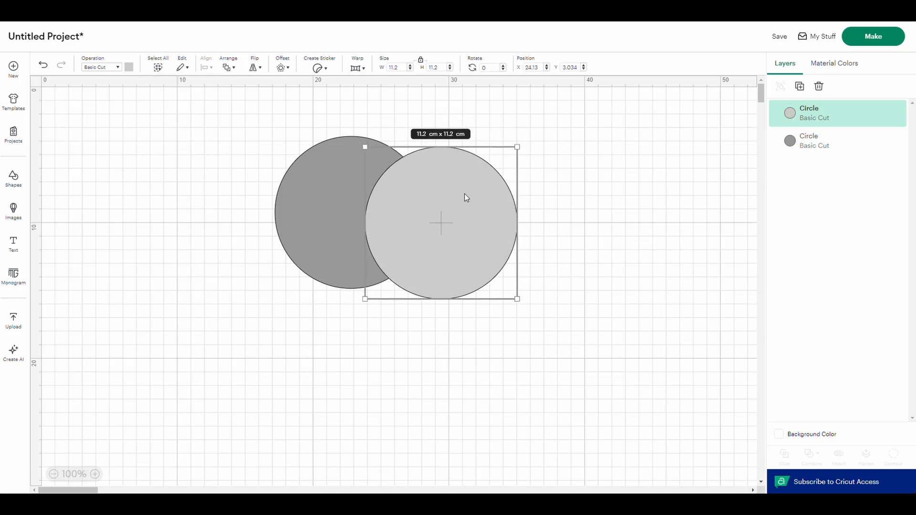
- Set the light grey circle's width to 10 cm with locked proportions
left_click_drag(413, 70, 373, 76)
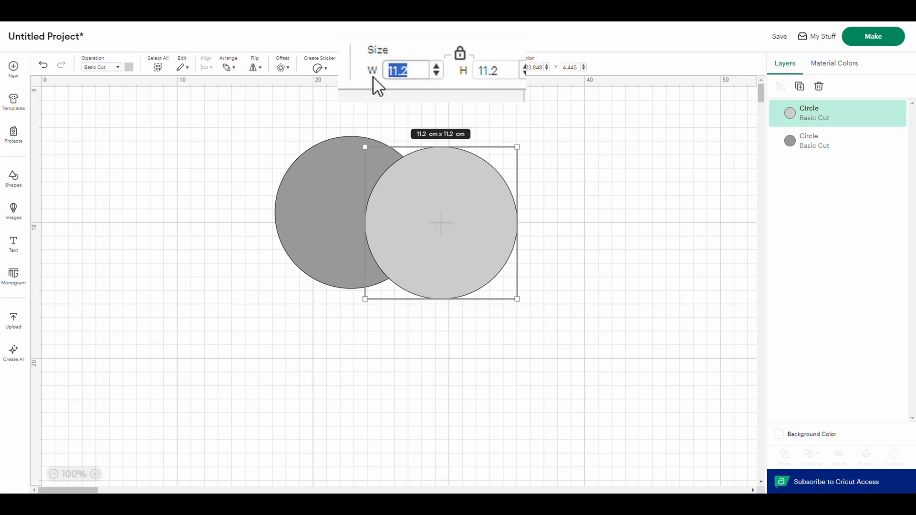
type("10")
key("Return")
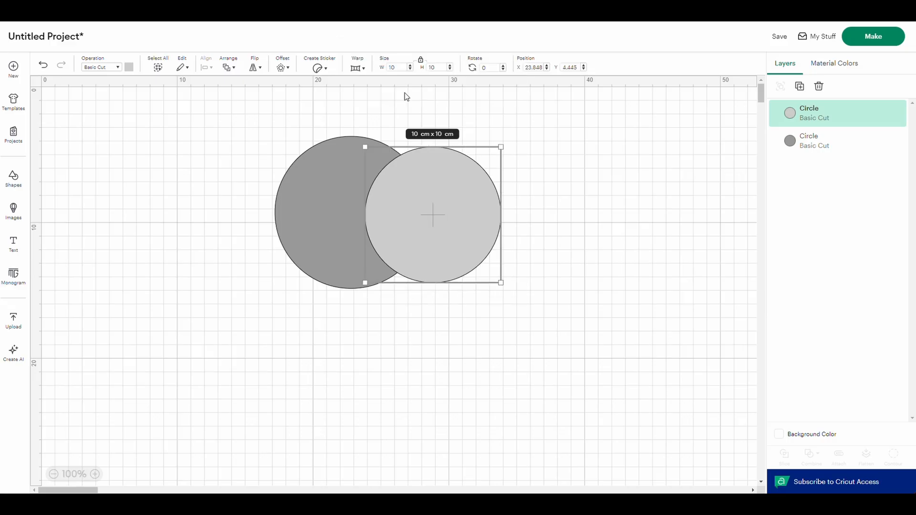
- Select both circles and align them on a common centre to form a ring
left_click_drag(223, 109, 502, 252)
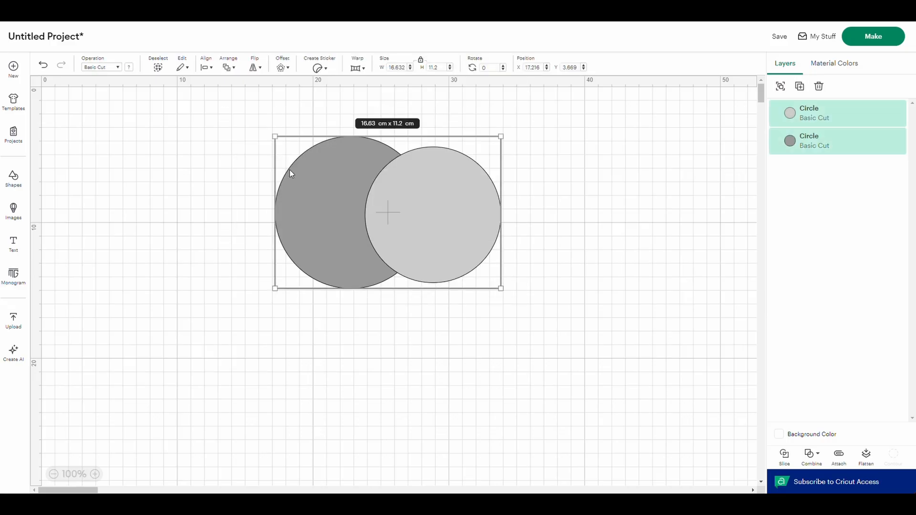
left_click(210, 68)
left_click(231, 199)
left_click(229, 201)
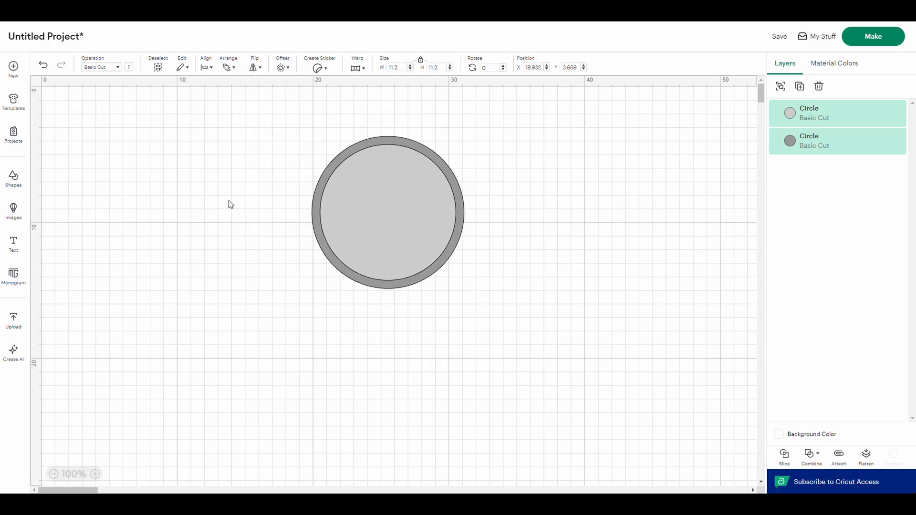
scroll(401, 194, "up", 4)
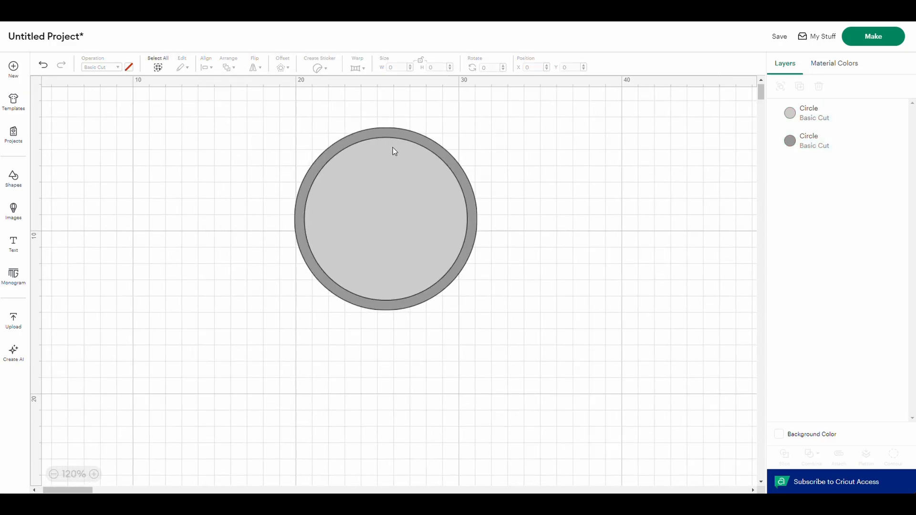
scroll(392, 131, "up", 5)
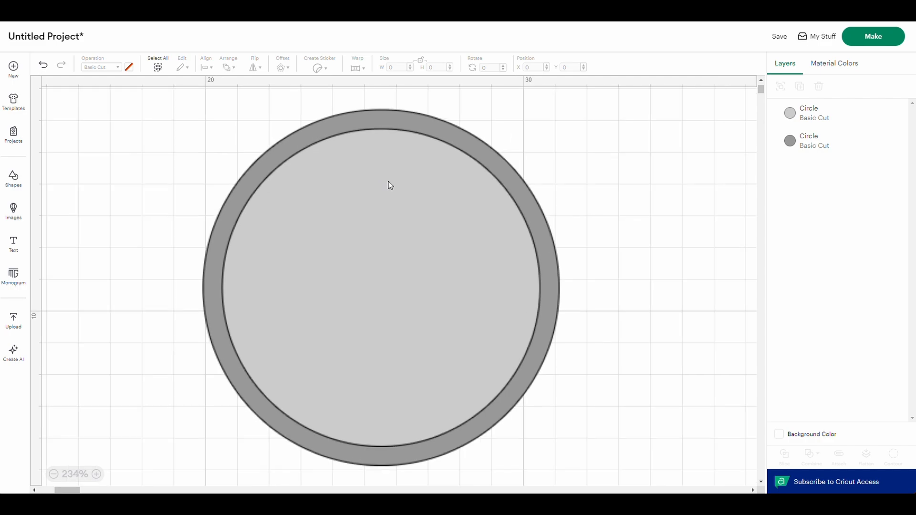
left_click(252, 162)
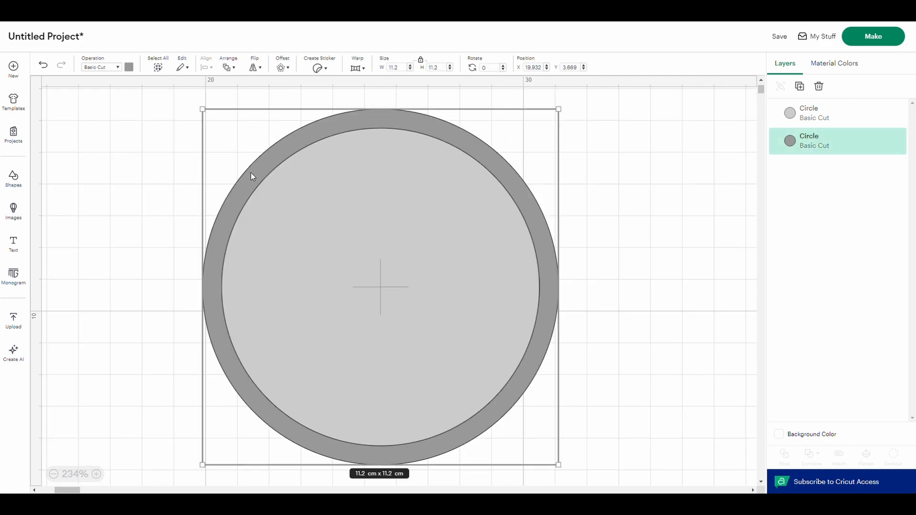
left_click(191, 167)
- Add a text object reading "Creating text round the edge"
left_click(14, 243)
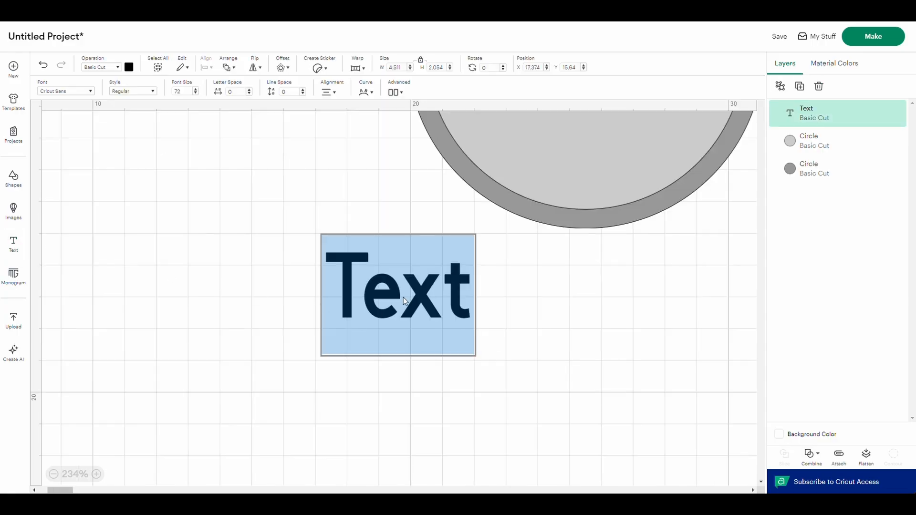
type("Crea")
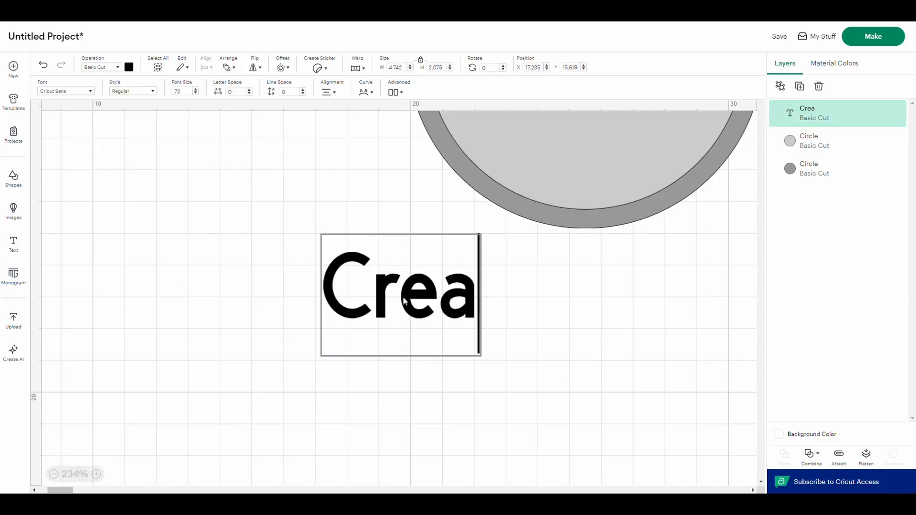
type("ting te")
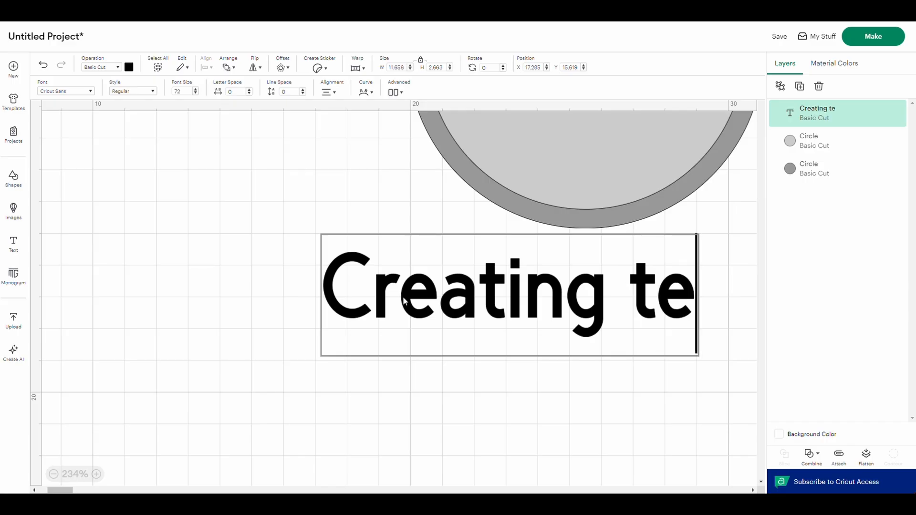
type("xt rou")
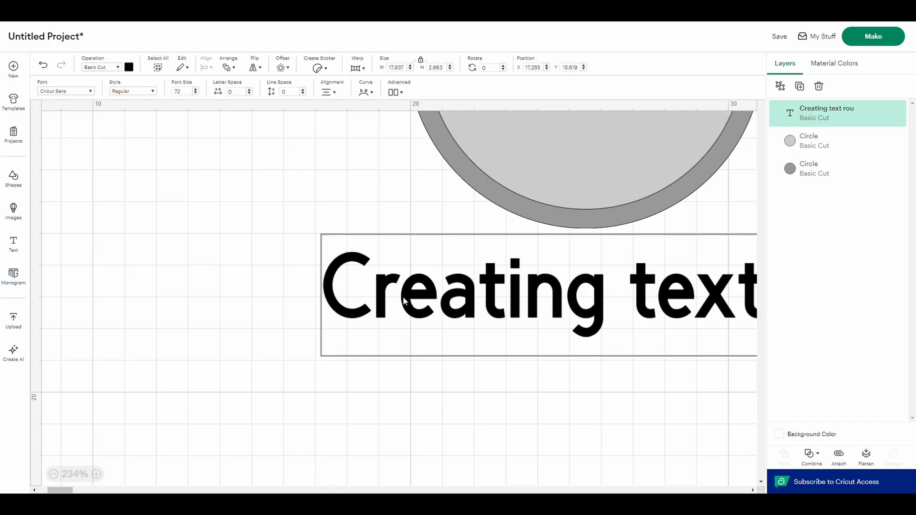
type("nd the edge")
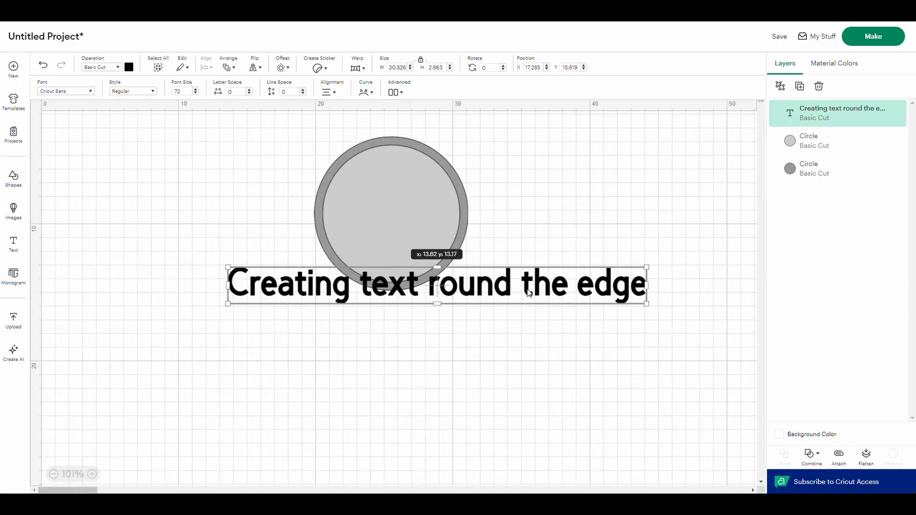
- Shrink the text to about 9.11 cm wide and place it across the top of the grey ring
left_click_drag(540, 289, 480, 203)
left_click_drag(587, 178, 433, 146)
scroll(437, 163, "up", 3)
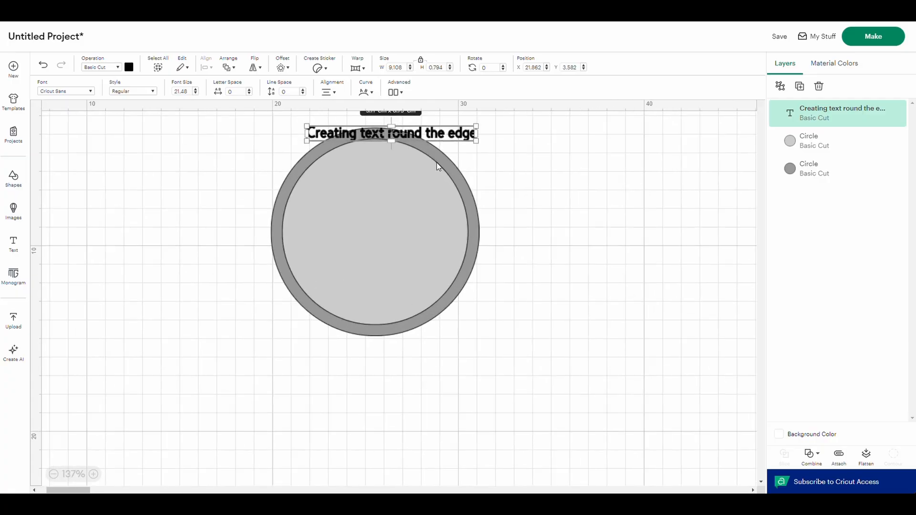
scroll(396, 147, "up", 10)
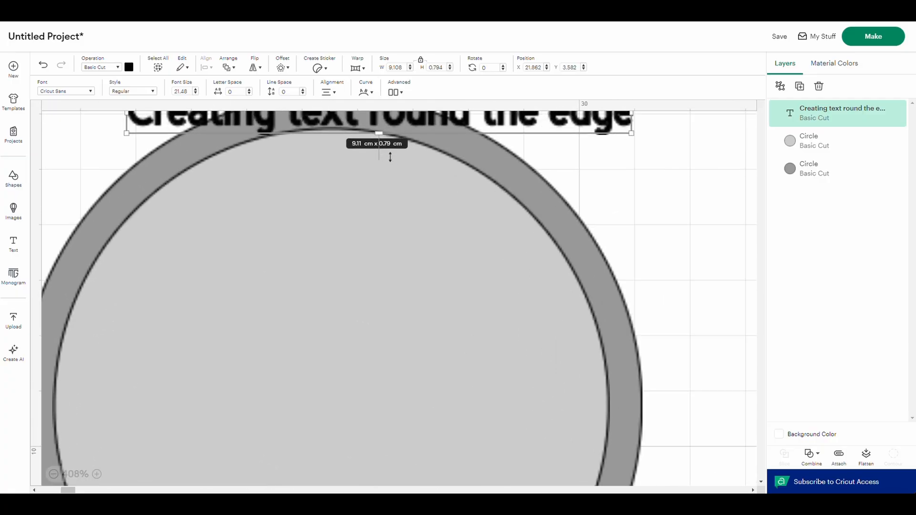
scroll(390, 157, "up", 4)
scroll(405, 280, "down", 2)
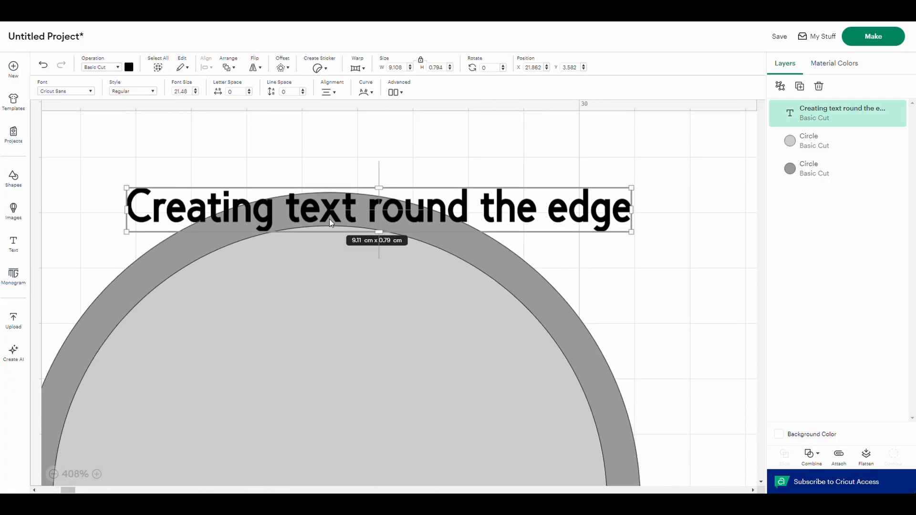
- Reduce the text to a font size of about 18 to fit the ring's thickness, and centre it over the ring's top
left_click_drag(346, 213, 535, 219)
left_click_drag(312, 237, 272, 237)
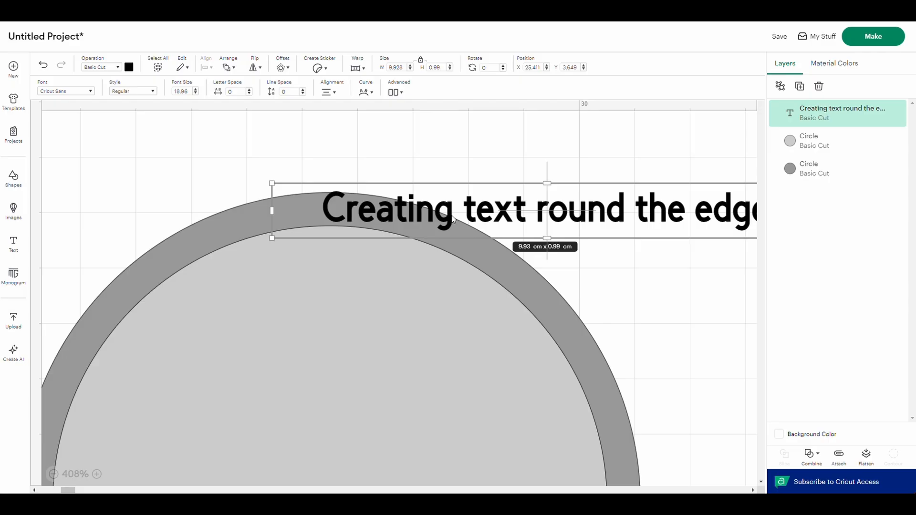
left_click_drag(452, 218, 442, 219)
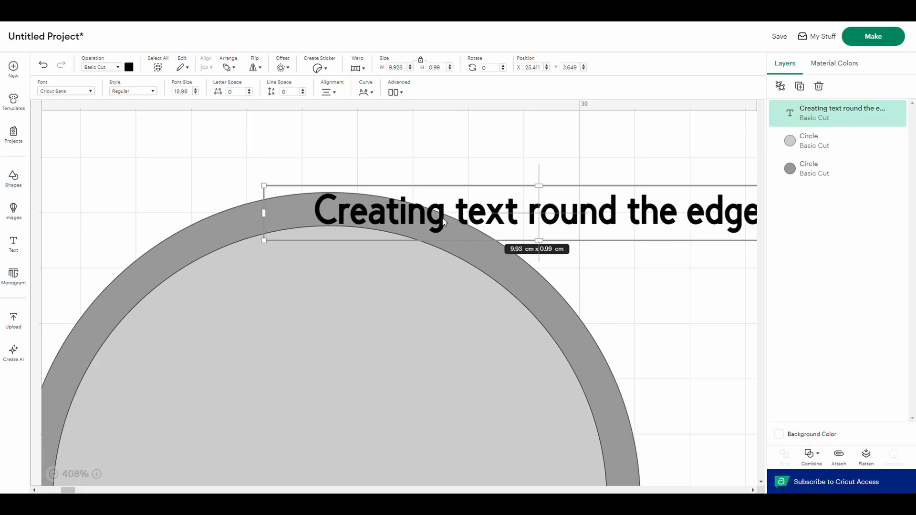
left_click_drag(264, 241, 313, 234)
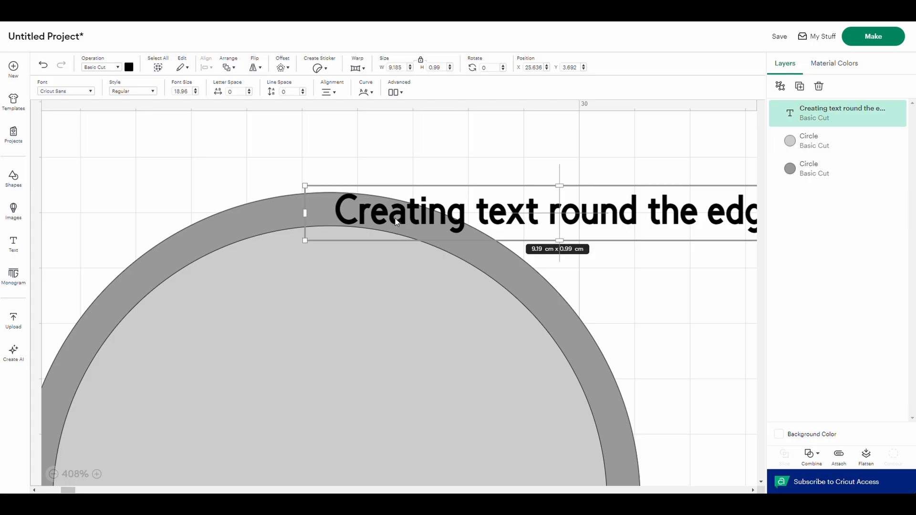
left_click_drag(395, 221, 275, 222)
left_click_drag(183, 242, 211, 237)
left_click_drag(317, 220, 386, 224)
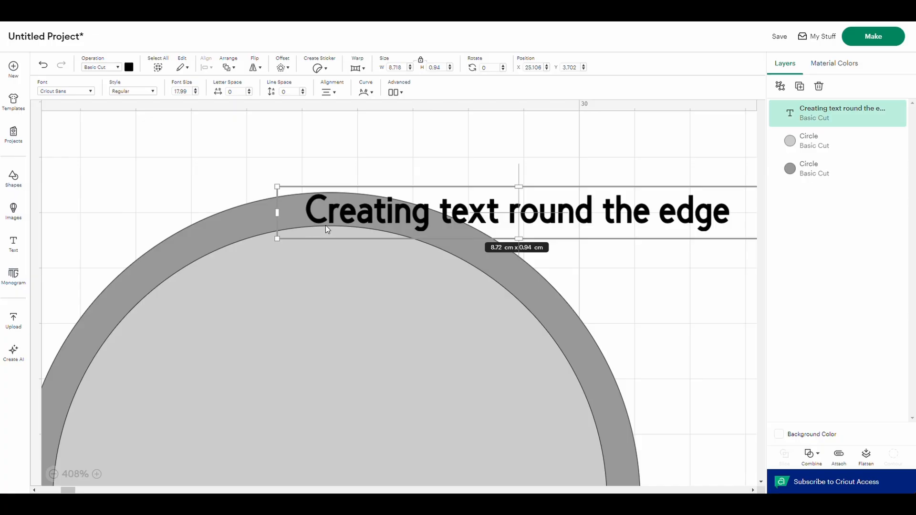
left_click_drag(570, 218, 385, 220)
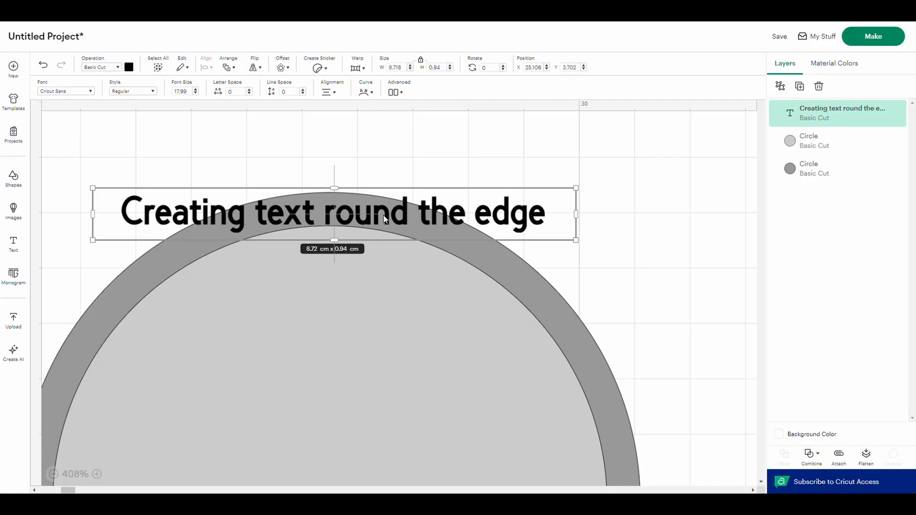
- Curve the text to a value of 26 and position it within the top of the grey ring
left_click(366, 92)
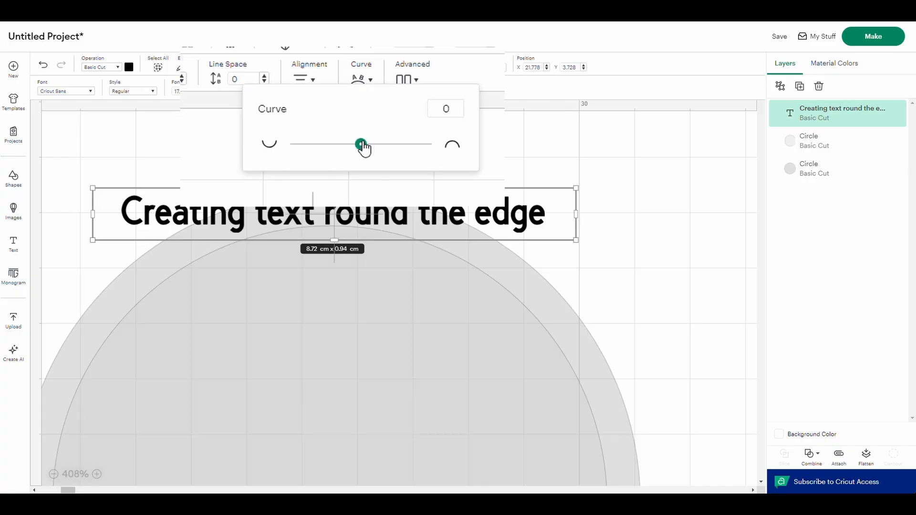
left_click_drag(365, 135, 378, 136)
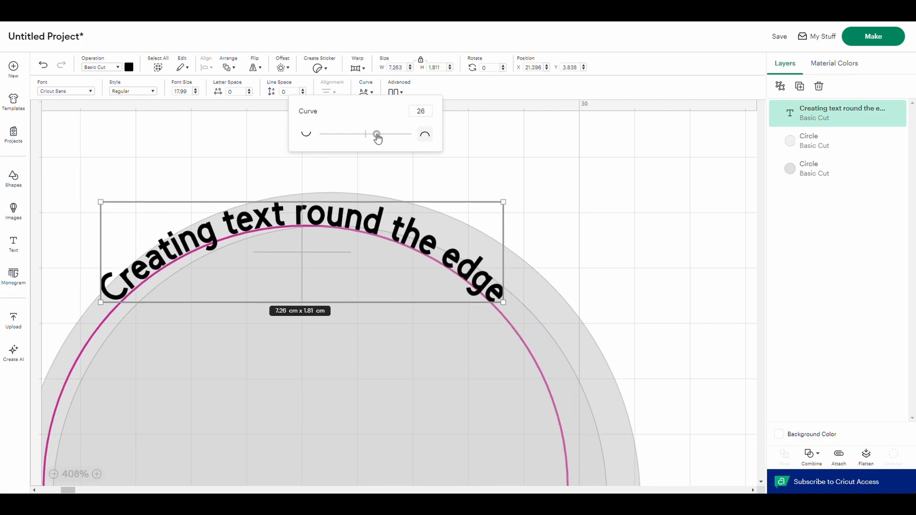
left_click(325, 225)
left_click_drag(325, 225, 339, 217)
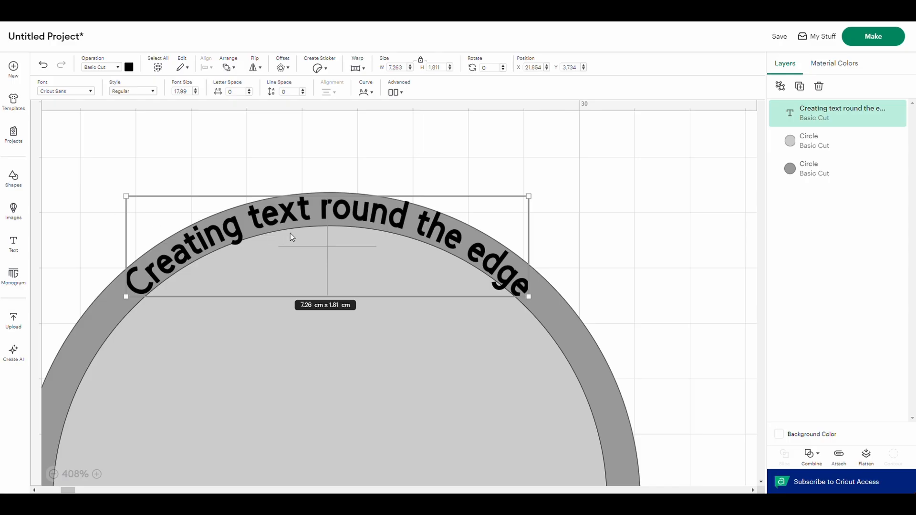
- Retype the curved text in capitals as "CREATING TEXT ROUND THE EDGE"
double_click(306, 211)
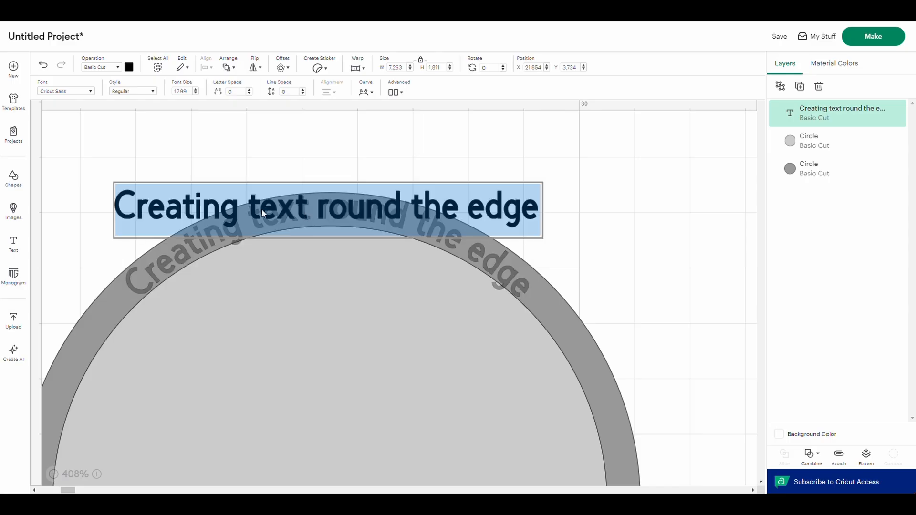
left_click(538, 212)
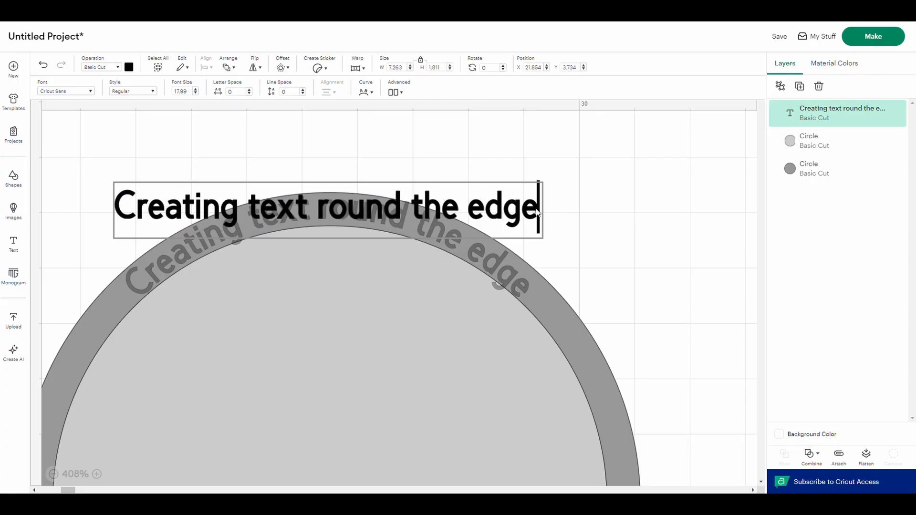
left_click_drag(540, 210, 142, 220)
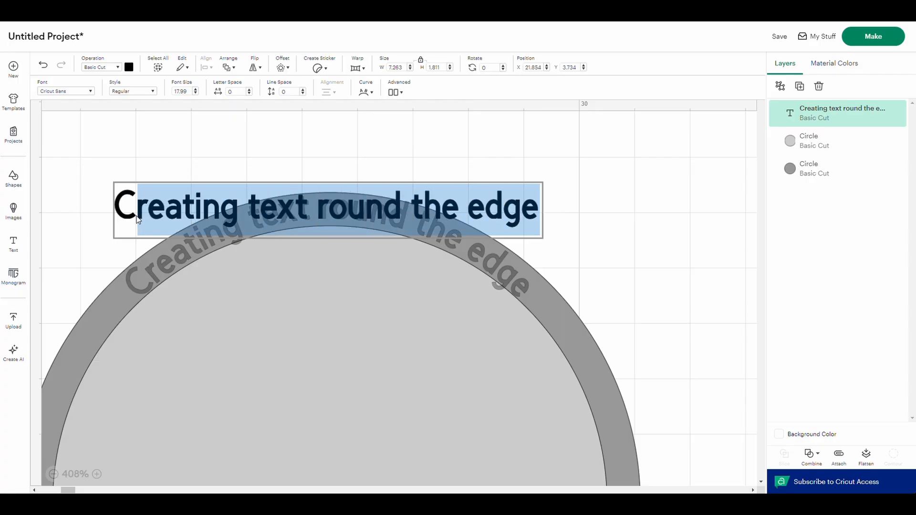
type("REATING")
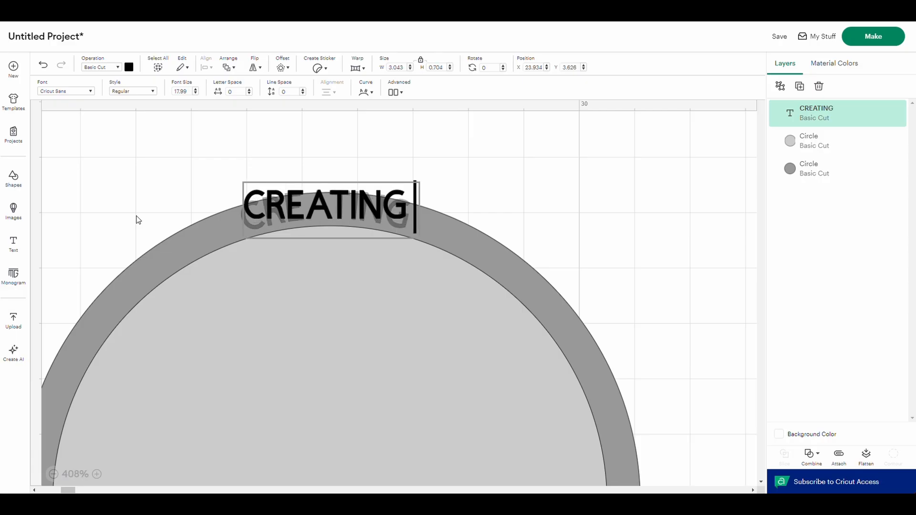
type(" TEXT RO")
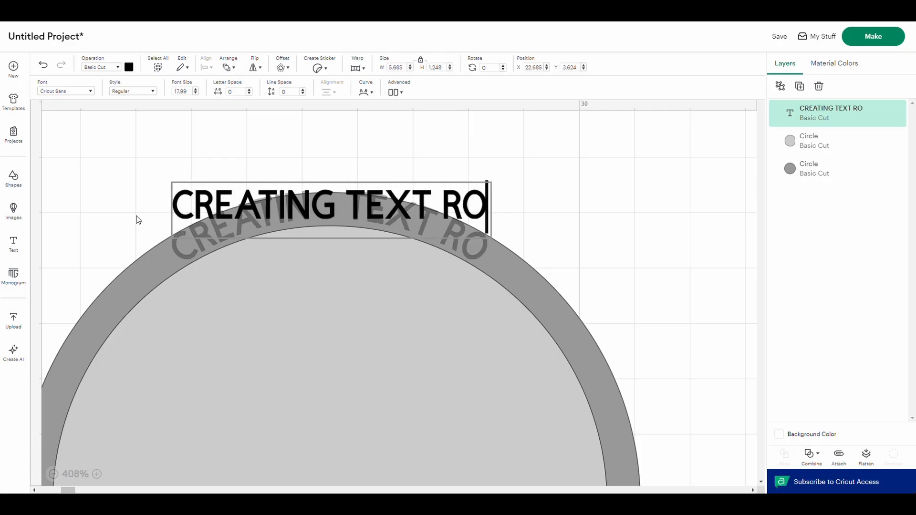
type("UND THE ")
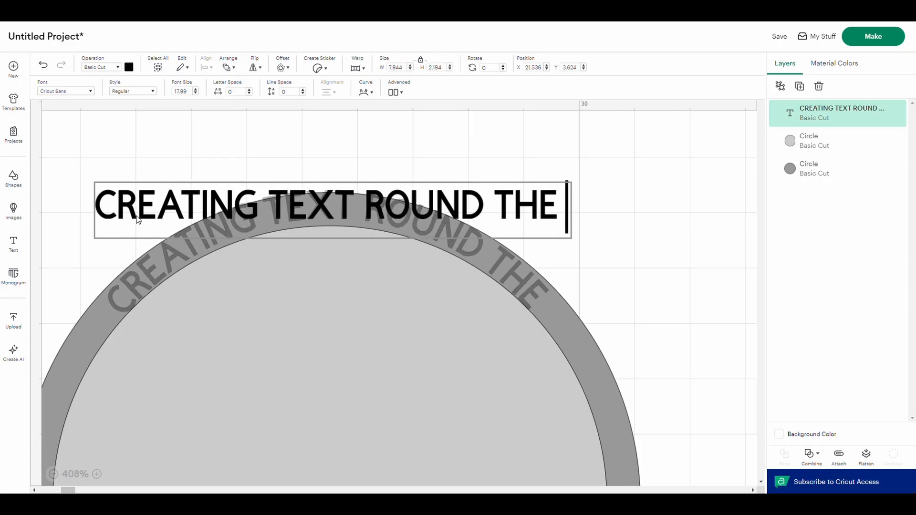
type("EDGE")
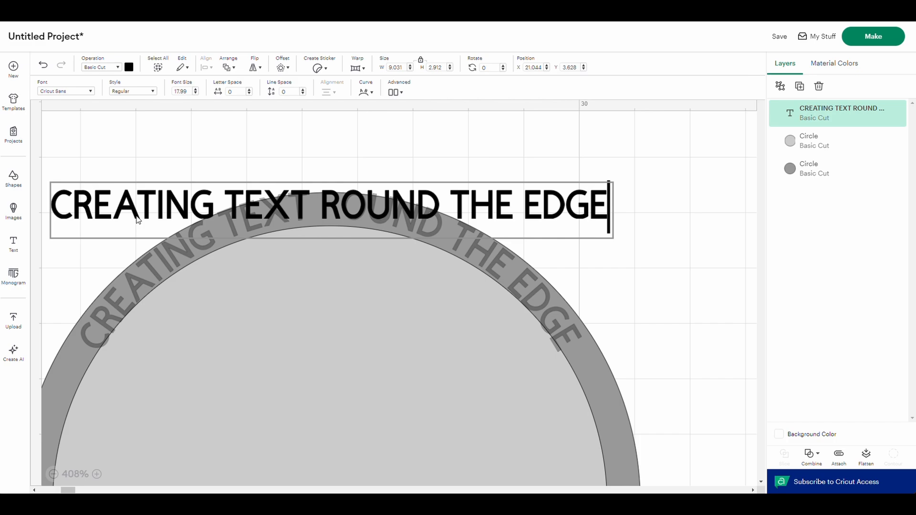
left_click(327, 176)
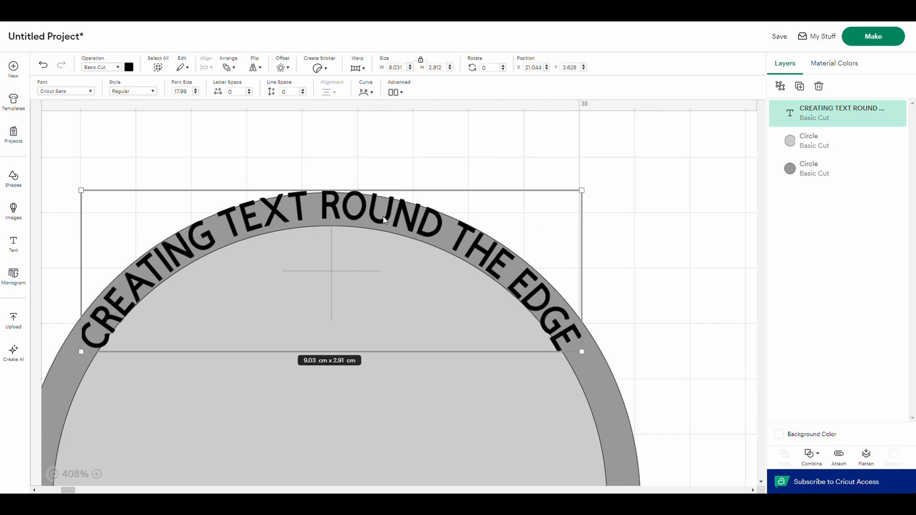
- Nudge the capitalised text down into the ring and fine-tune its curve to 31.5 to follow the inner circle
left_click_drag(386, 220, 386, 224)
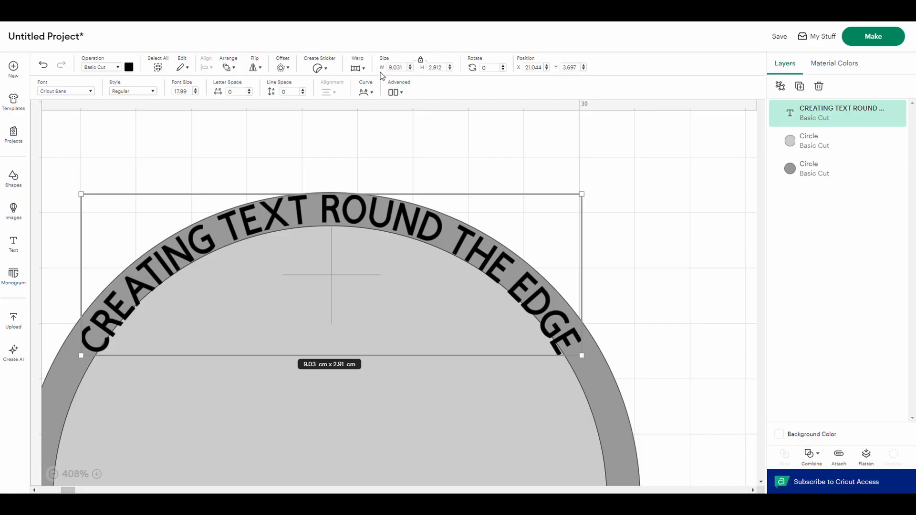
left_click(368, 93)
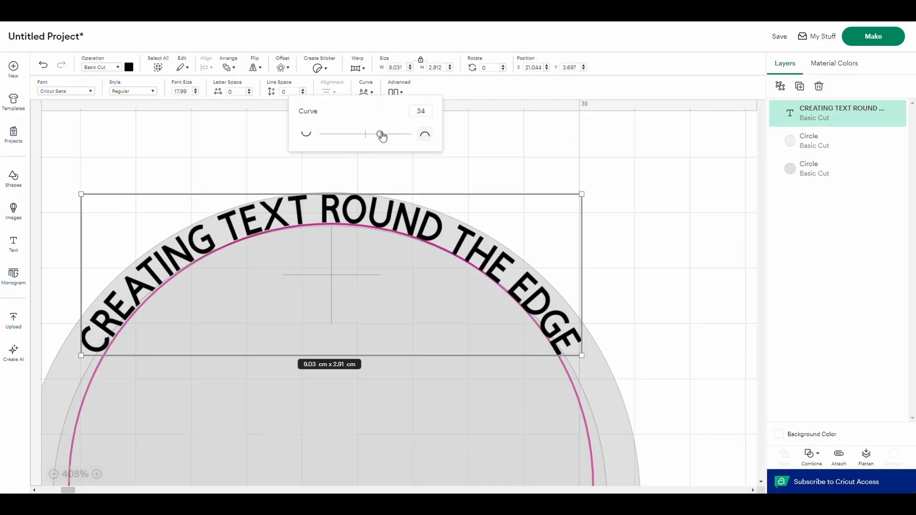
left_click_drag(426, 111, 422, 110)
key("Return")
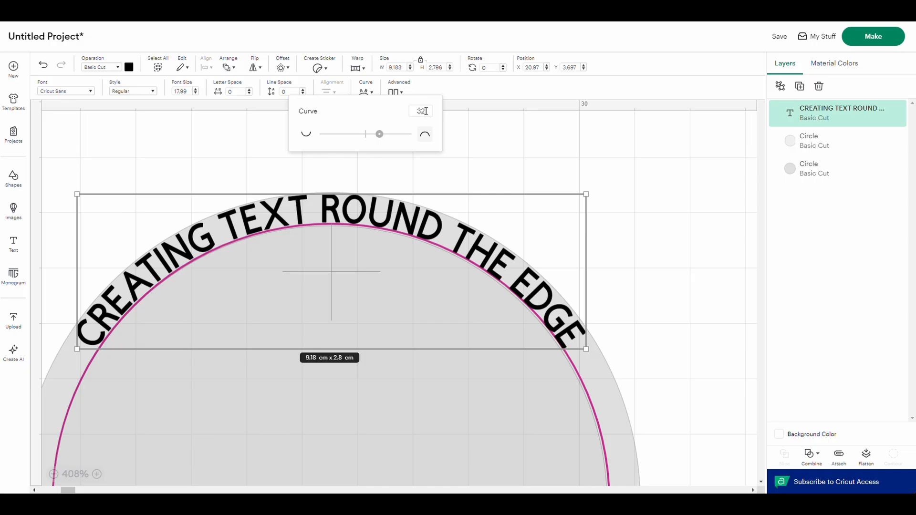
left_click_drag(426, 111, 422, 110)
key("Return")
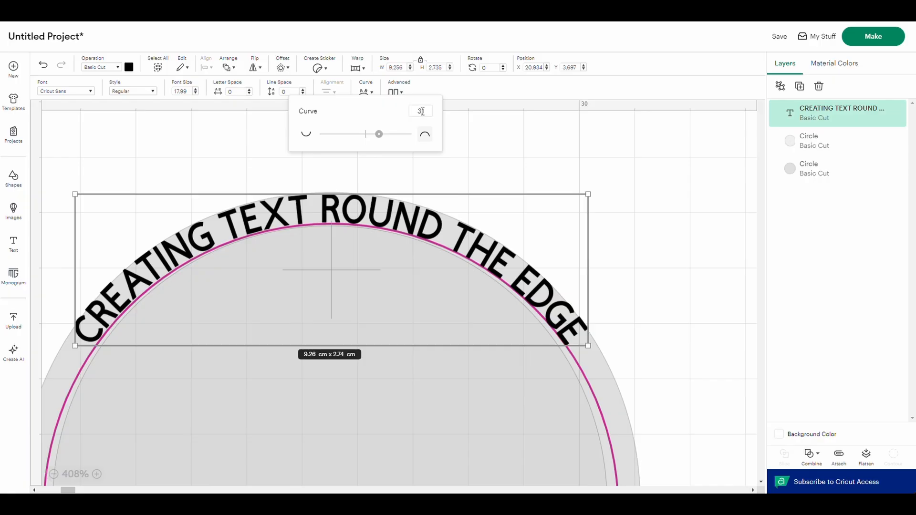
left_click(425, 113)
type(".5")
key("Return")
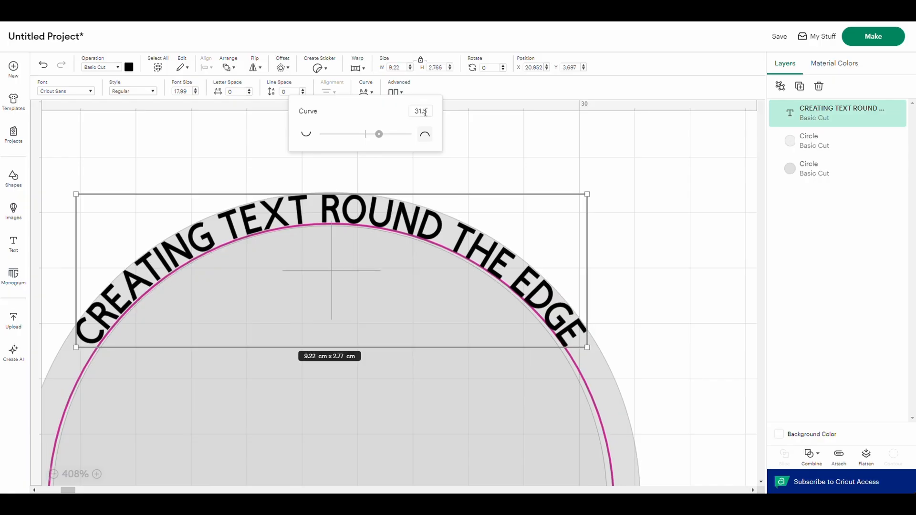
- Fine-adjust the curved text's position so it sits evenly within the top of the ring
left_click(338, 208)
left_click(359, 145)
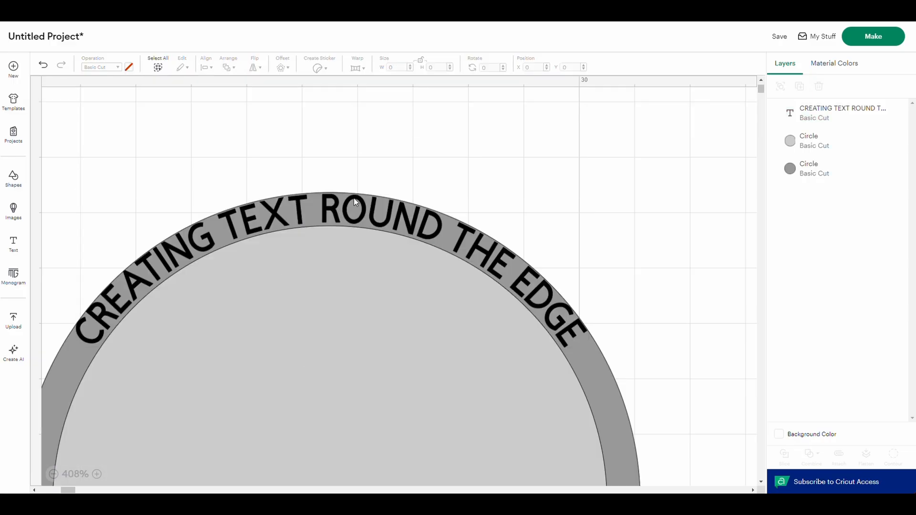
left_click_drag(334, 210, 335, 214)
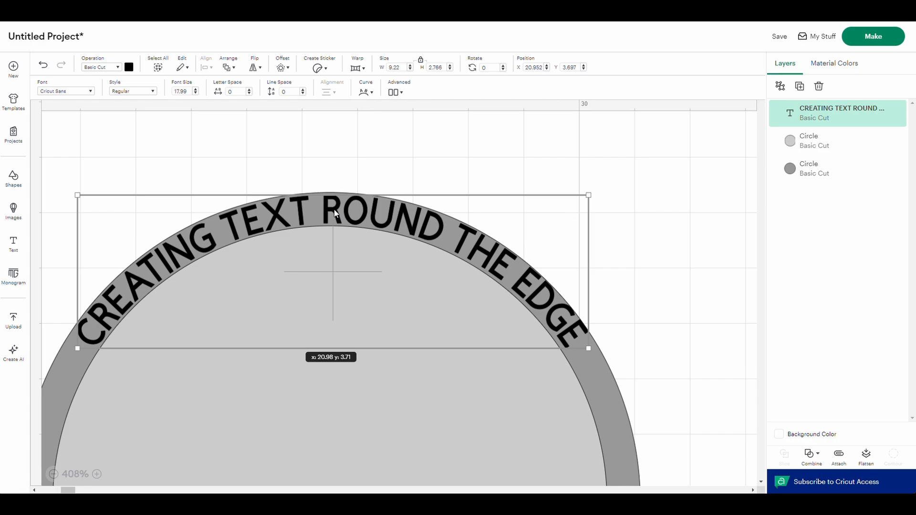
scroll(335, 213, "down", 5)
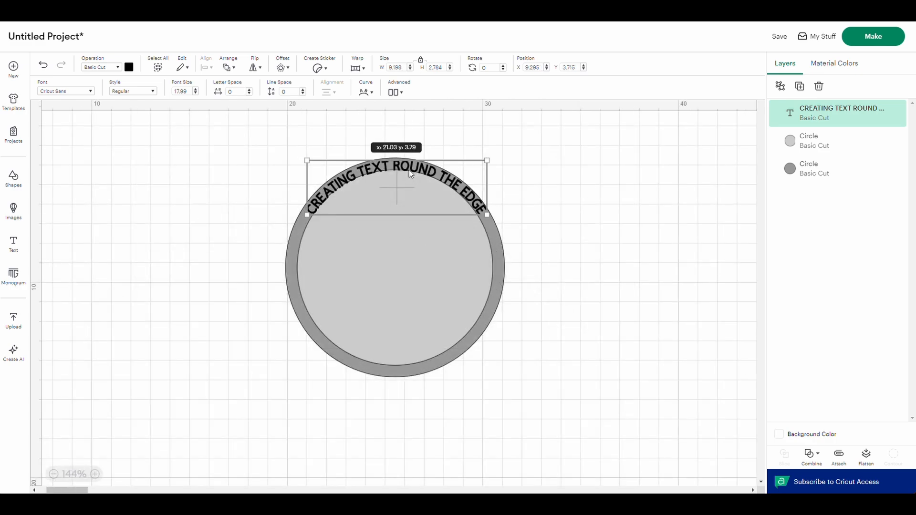
left_click_drag(410, 169, 408, 168)
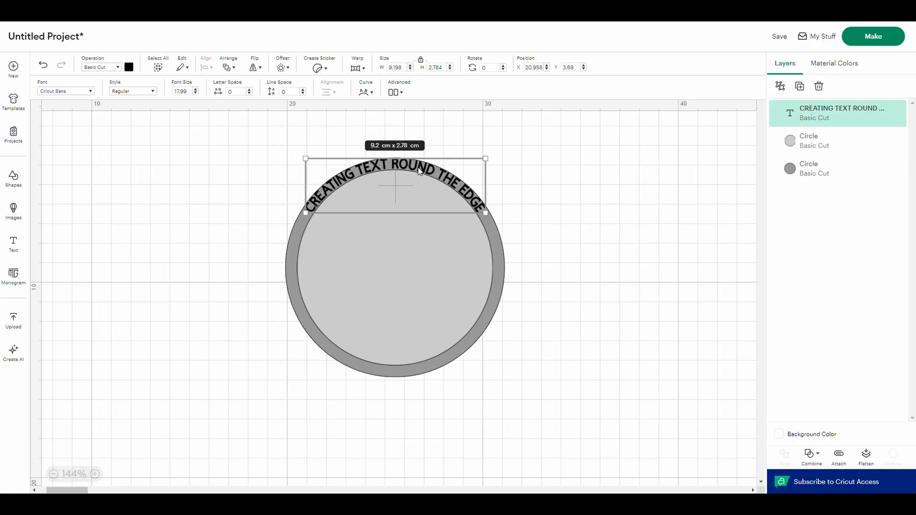
- Extend the curved text to read "CREATING TEXT ROUND THE EDGE IS NOT AS HARD AS YOU MIGHT THINK"
double_click(420, 170)
left_click(495, 163)
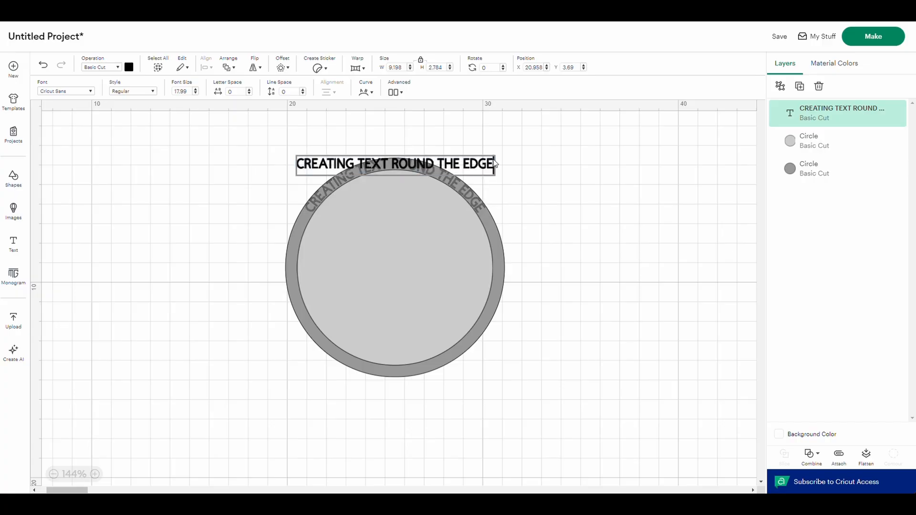
type("ISN")
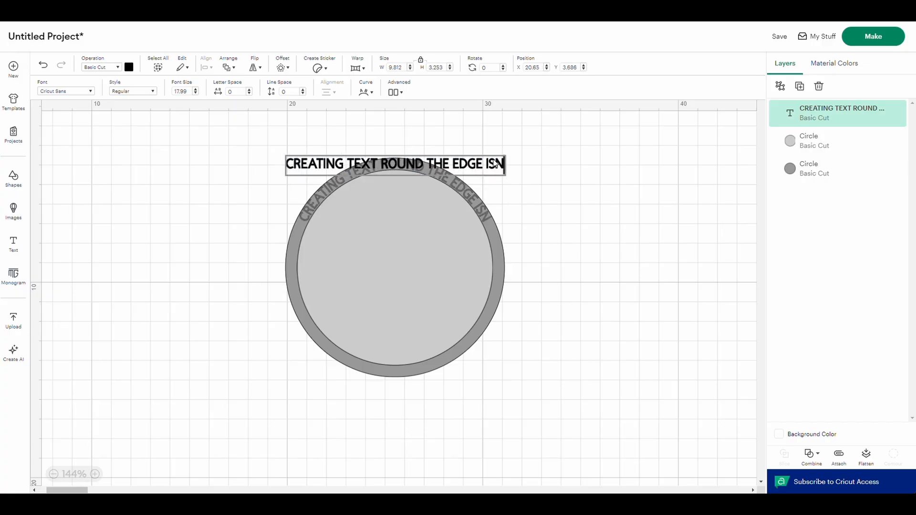
type("'T")
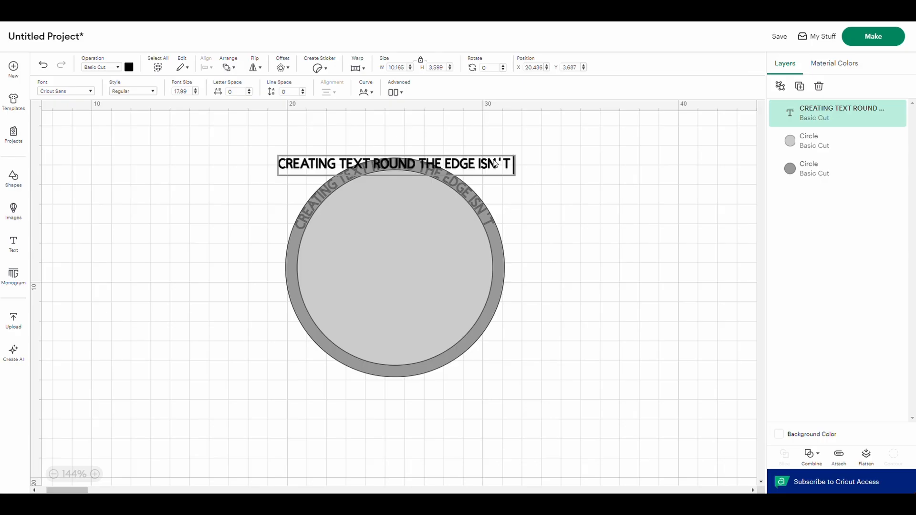
type(" AS HARD")
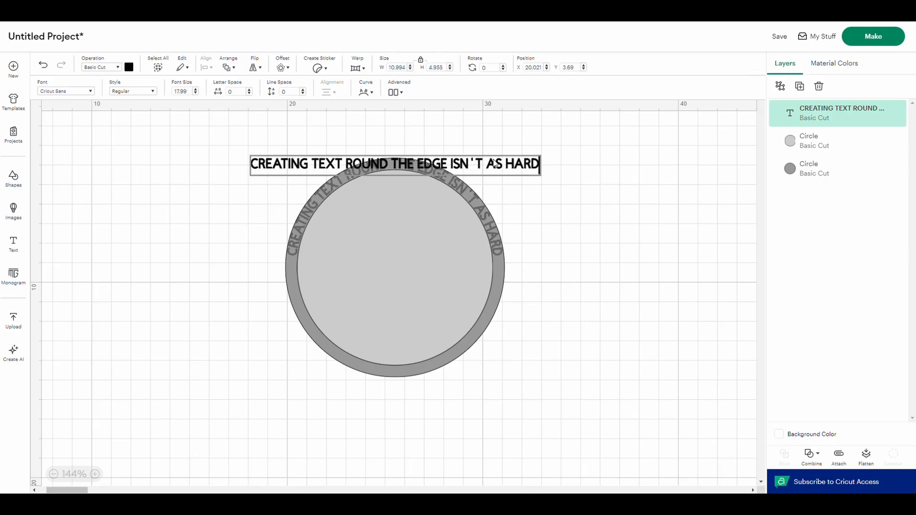
type(" AS YOU")
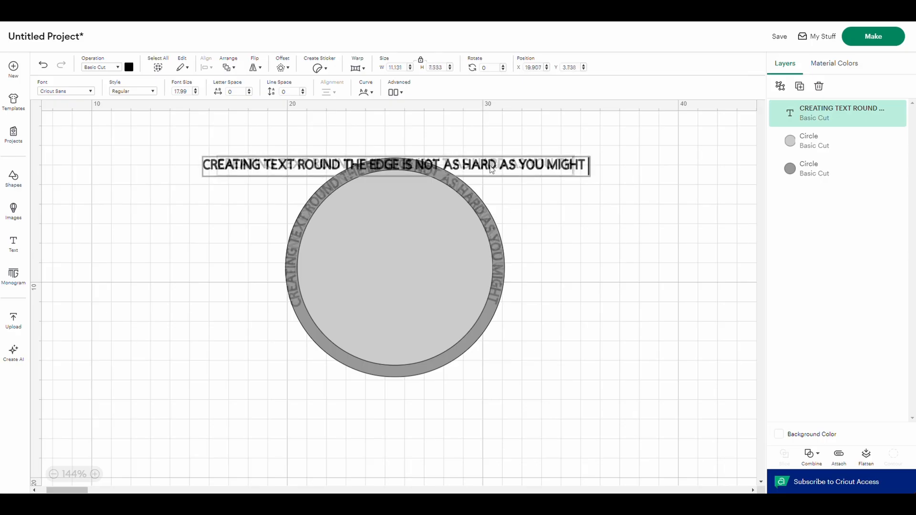
type("THINK")
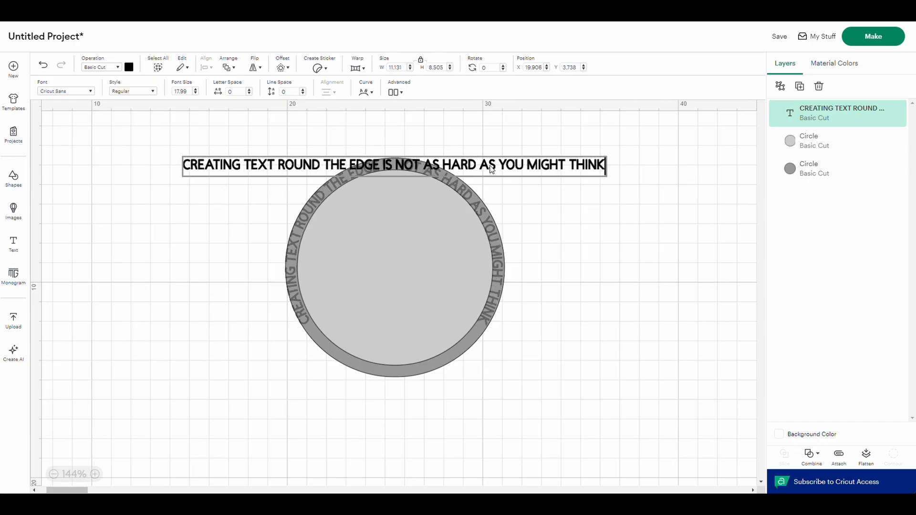
left_click(548, 208)
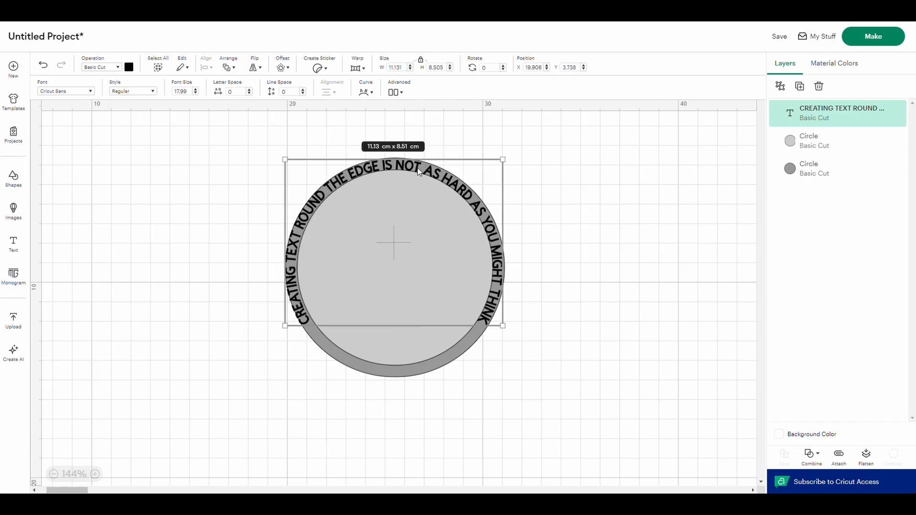
- Nudge the extended text slightly so it is centred within the ring on both sides
left_click_drag(418, 168, 419, 167)
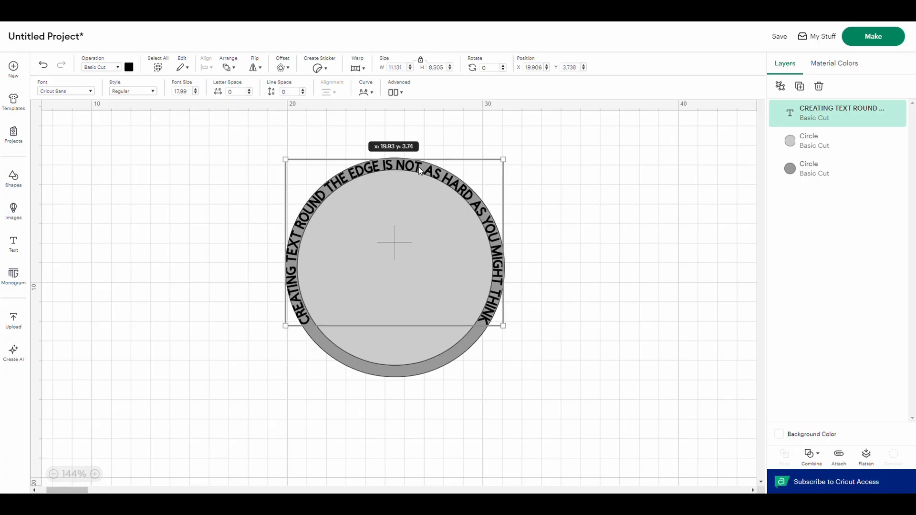
left_click_drag(419, 167, 419, 167)
left_click_drag(419, 171, 420, 170)
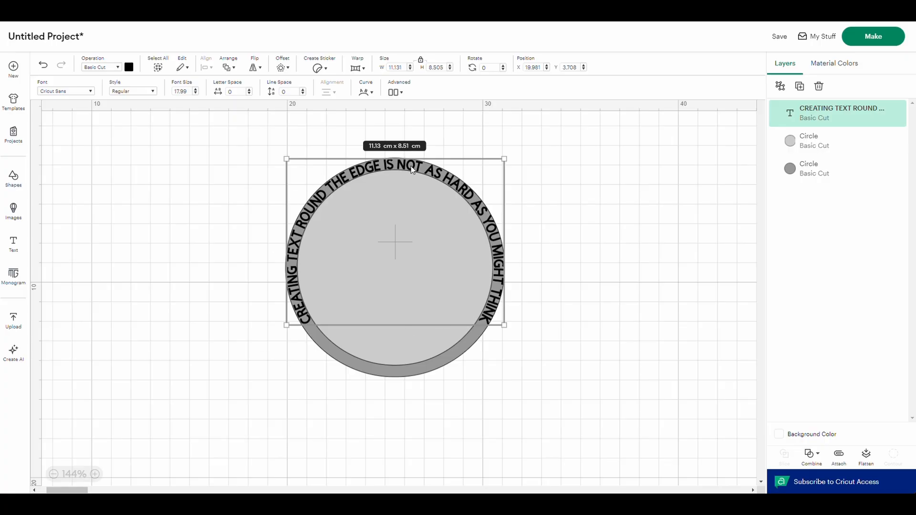
- Move the curved text off the ring to the left and both circles far to the right, clearing the canvas between them
left_click_drag(412, 169, 167, 142)
left_click(125, 482)
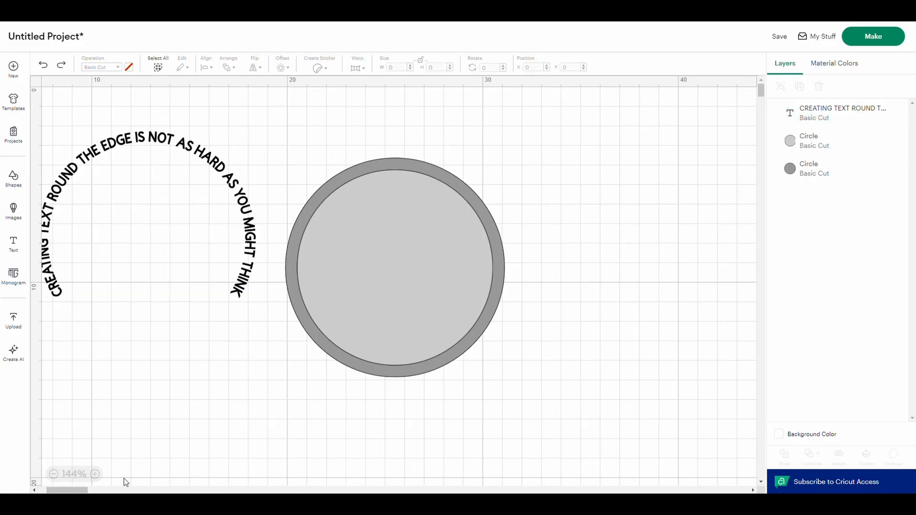
scroll(308, 148, "left", 3)
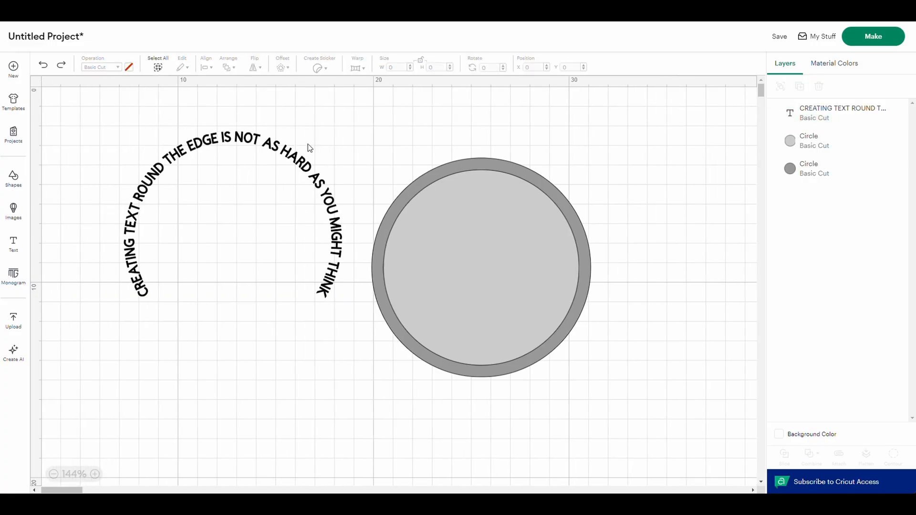
left_click_drag(292, 158, 263, 165)
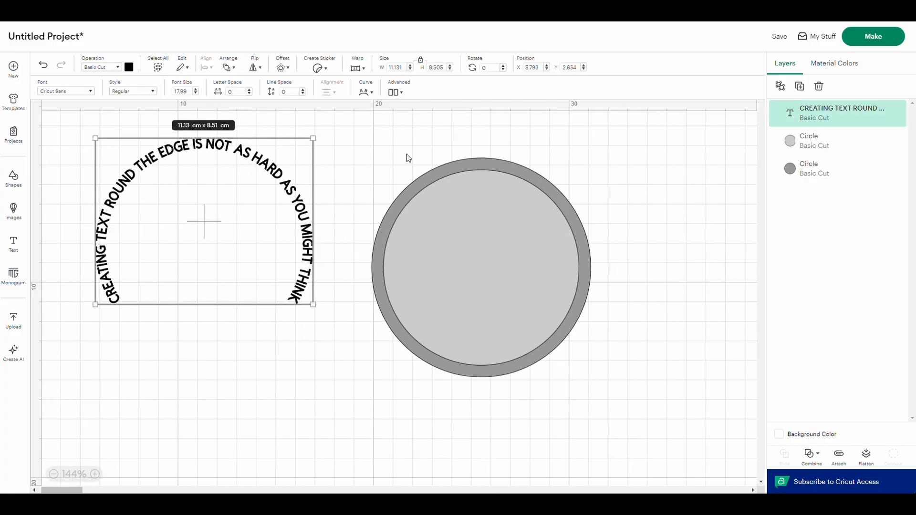
left_click_drag(413, 144, 763, 274)
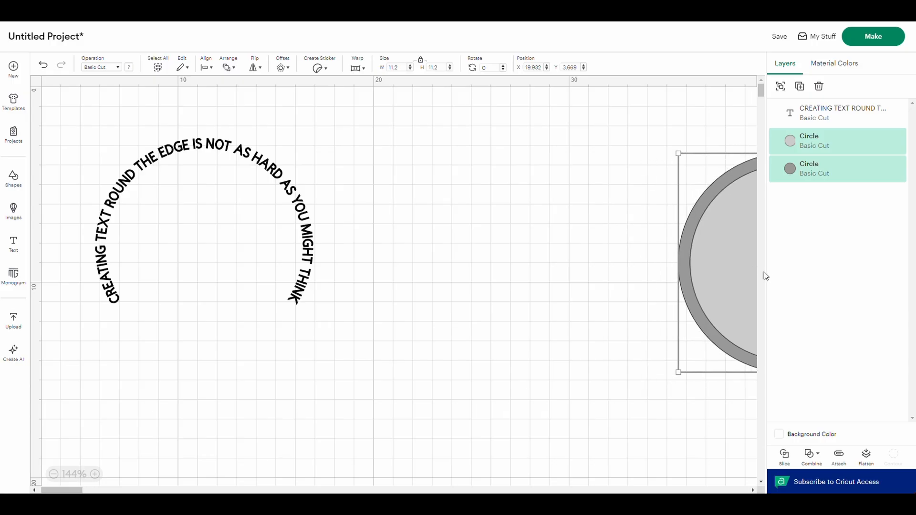
left_click(357, 143)
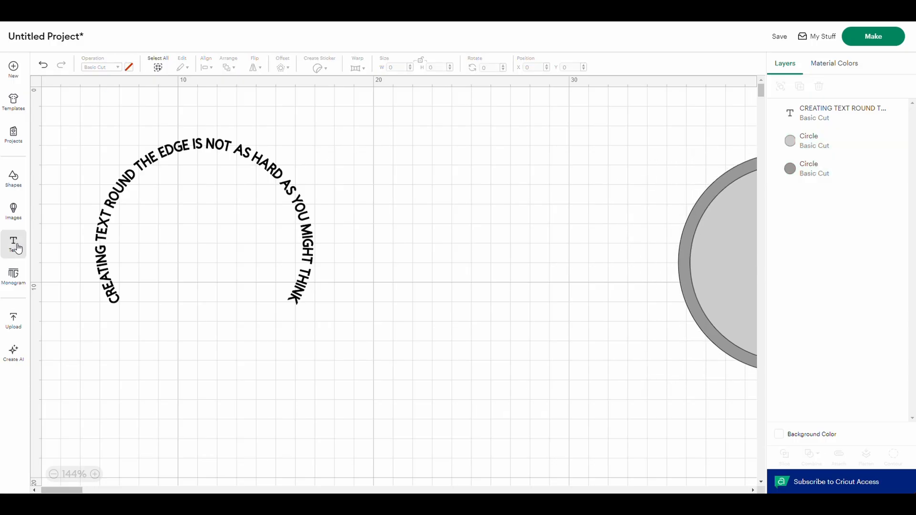
- Add a square shape to the canvas and change its operation from Basic Cut to Guide
left_click(18, 181)
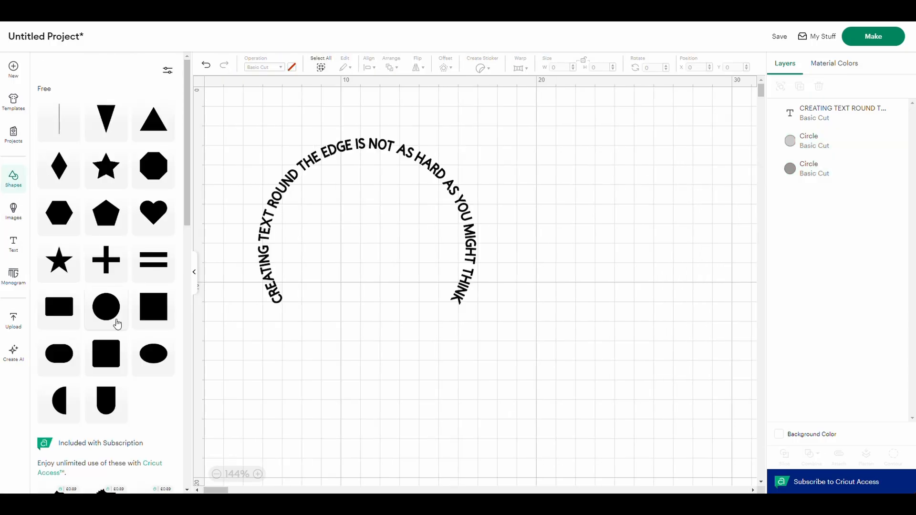
left_click(149, 314)
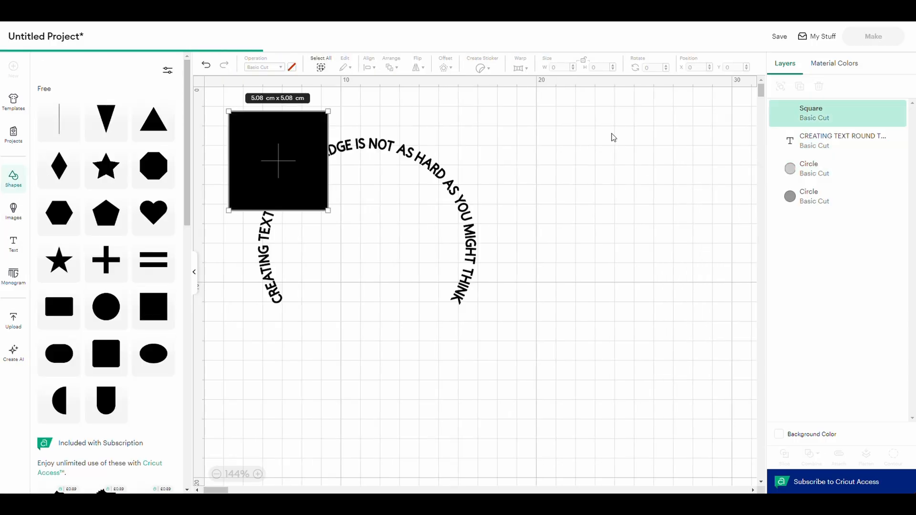
left_click(196, 275)
left_click(116, 69)
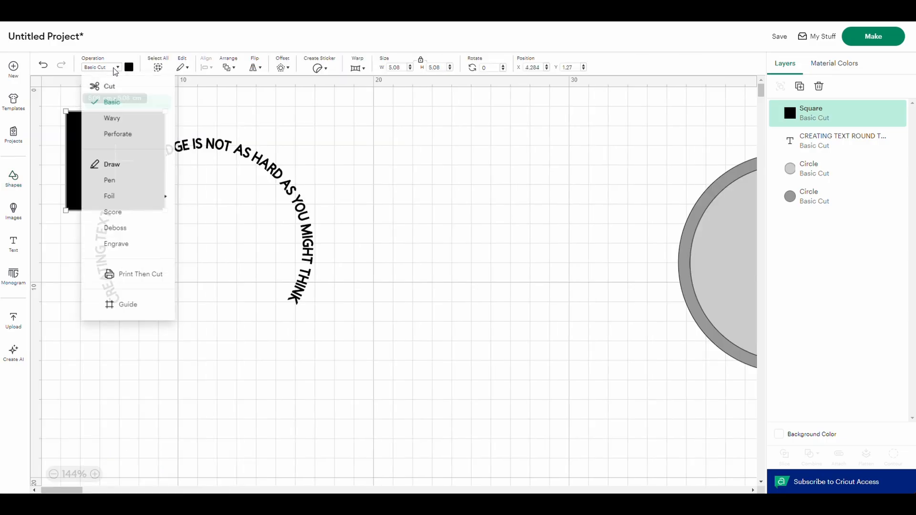
left_click(124, 305)
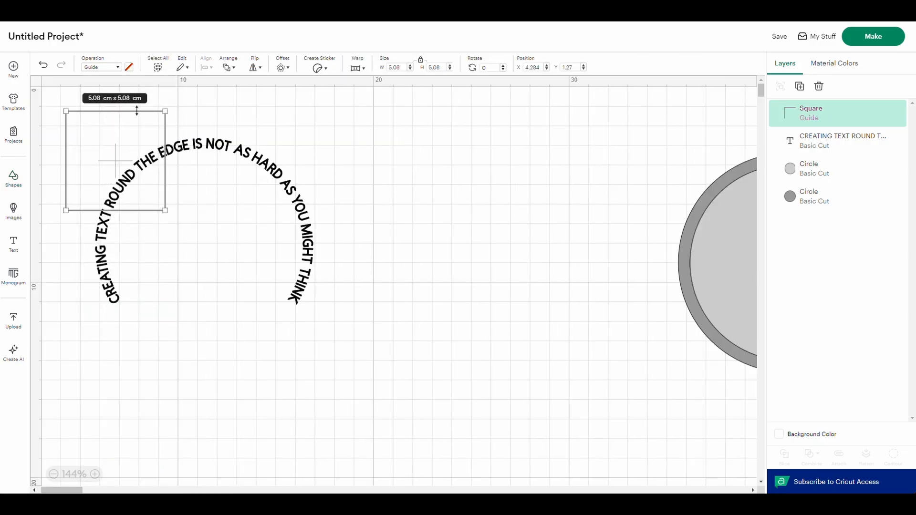
- Stretch the square guide to about 11.9 × 9.5 cm and position it as a frame around the curved text
left_click_drag(141, 113, 143, 96)
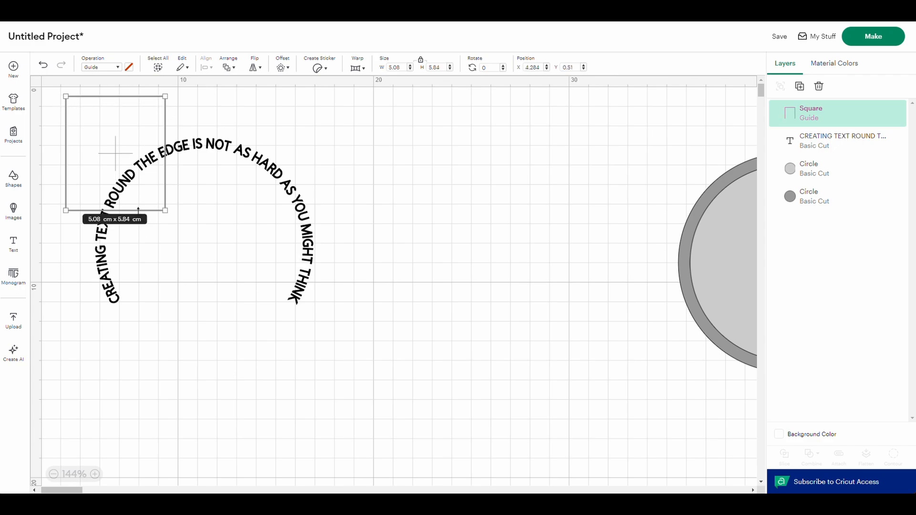
left_click_drag(138, 210, 138, 252)
left_click_drag(163, 176, 302, 175)
left_click_drag(159, 219, 201, 317)
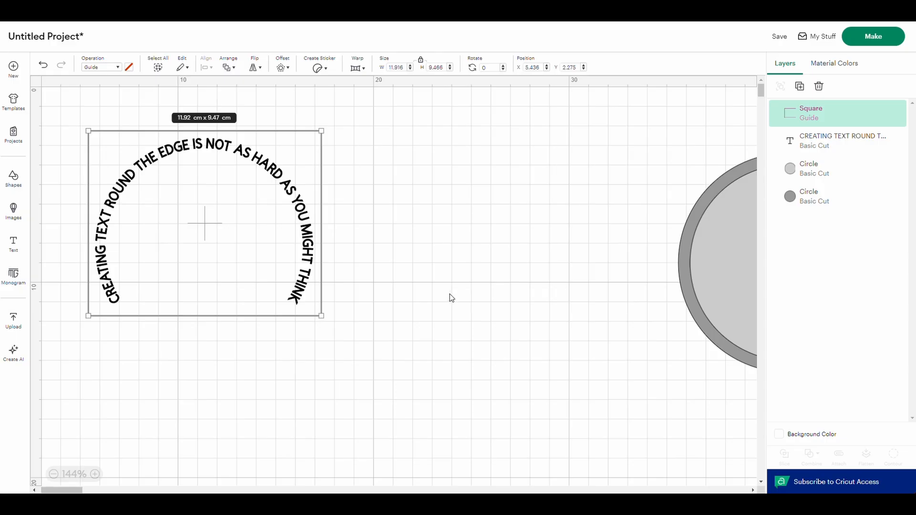
left_click(361, 212)
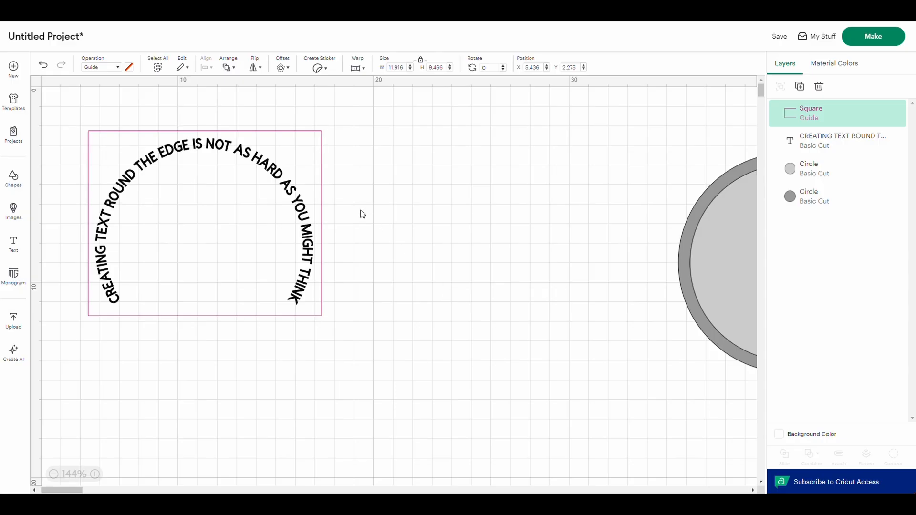
- Reorder the square guide beneath the curved text and both circles in the layer stack
left_click(255, 156)
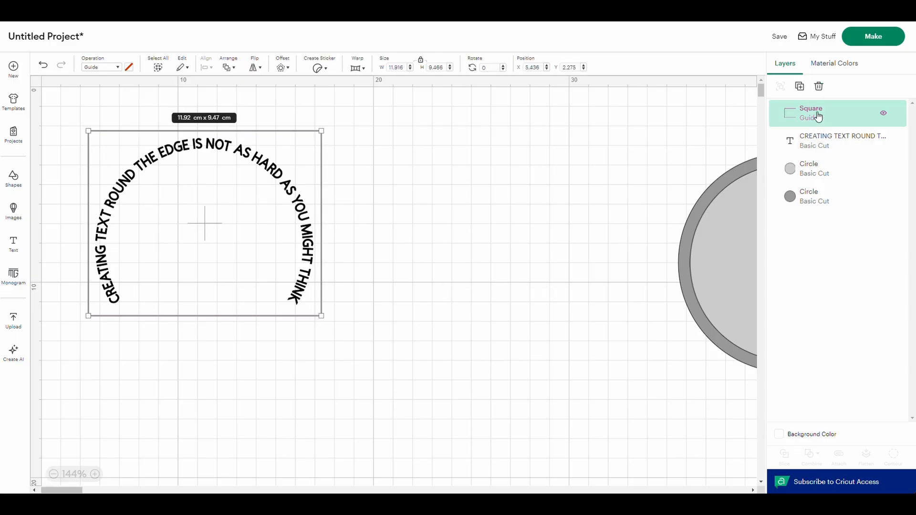
left_click_drag(819, 116, 814, 196)
left_click(262, 127)
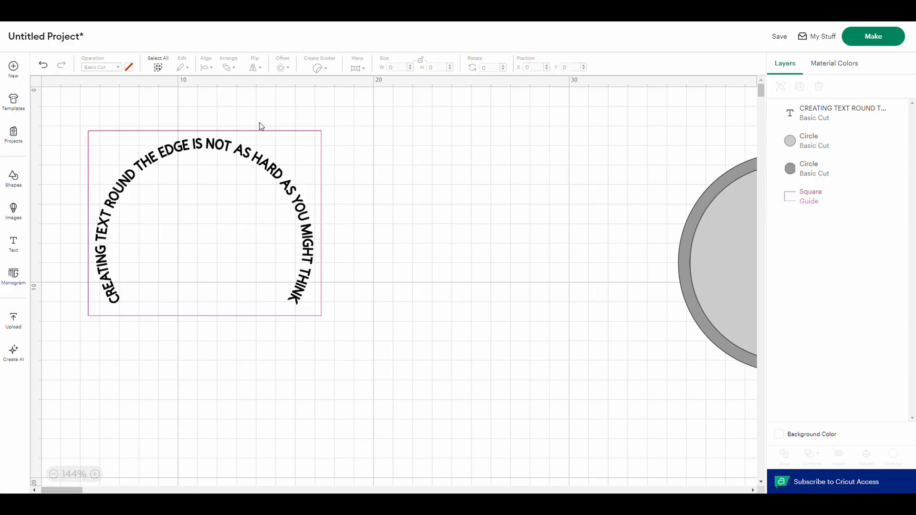
- Duplicate the curved text and place the copy to the right of the guide frame, level with the original
left_click(205, 147)
right_click(206, 148)
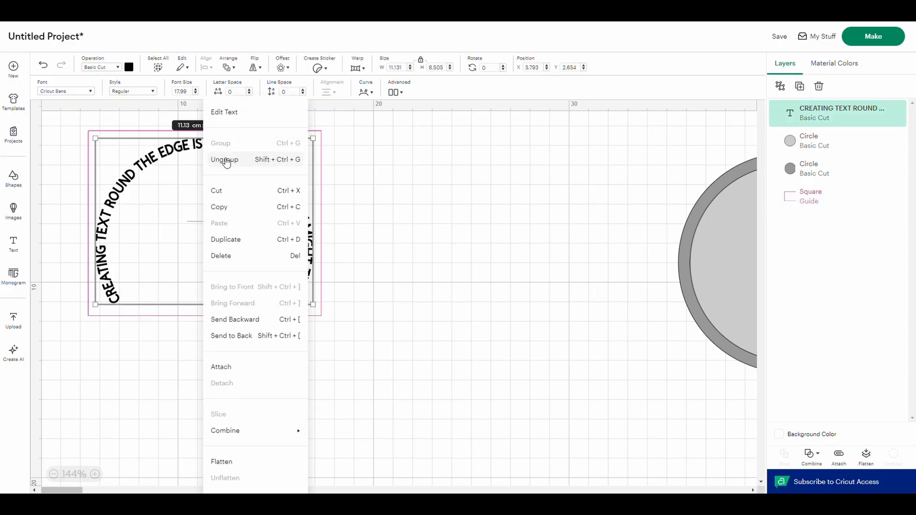
left_click(237, 239)
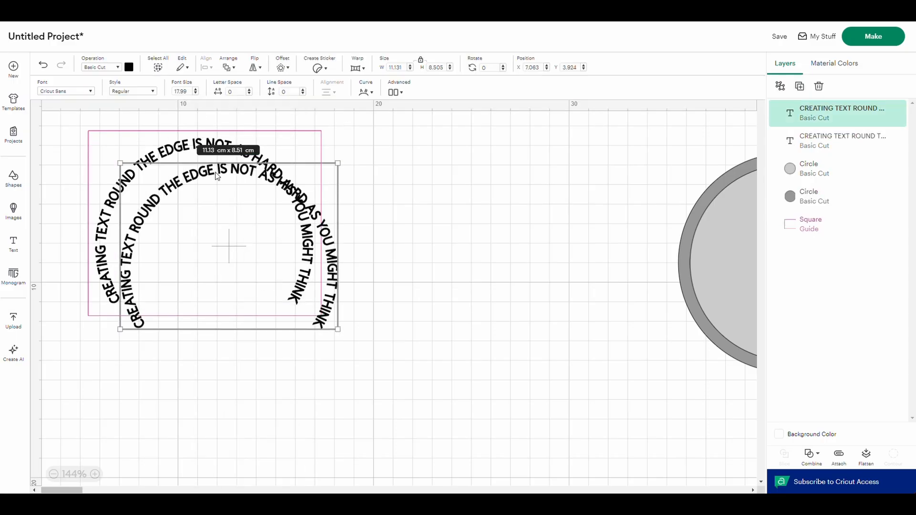
left_click_drag(214, 176, 460, 152)
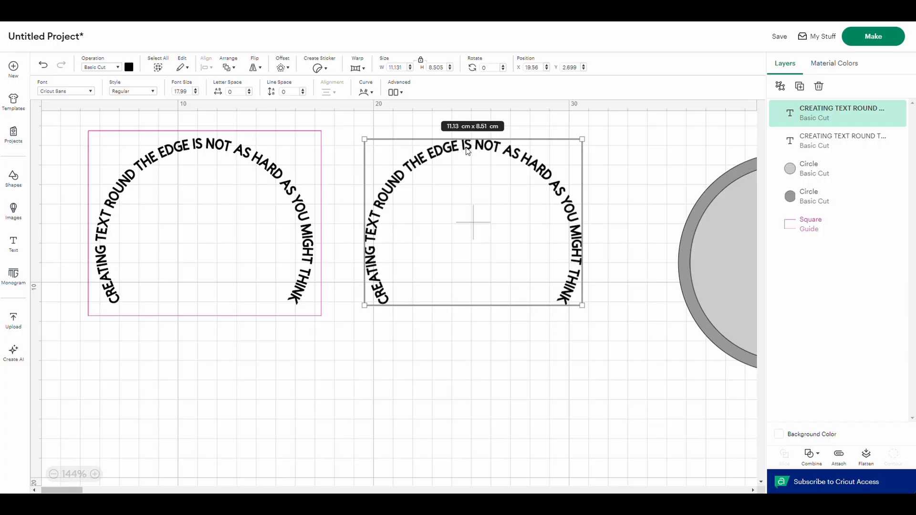
- Shorten the copied text to "CREATING TEXT ROUND THE EDGE"
double_click(485, 149)
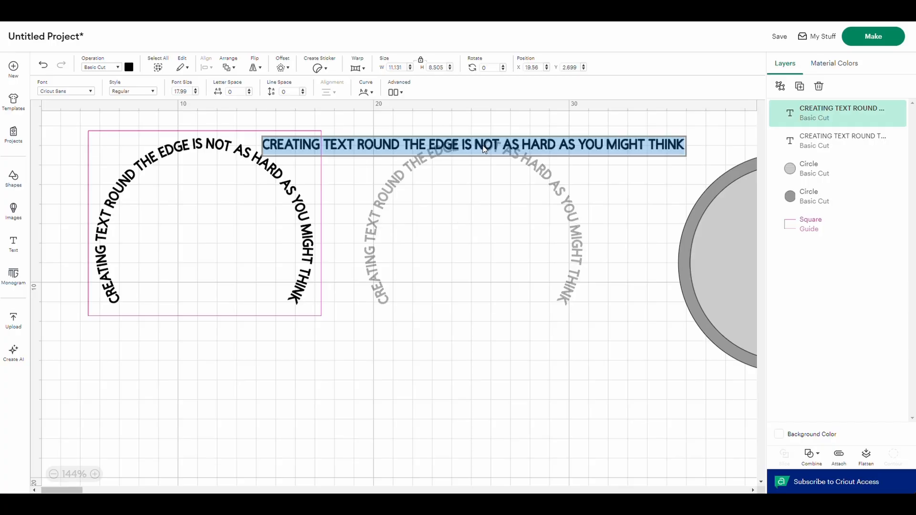
left_click_drag(460, 142, 677, 149)
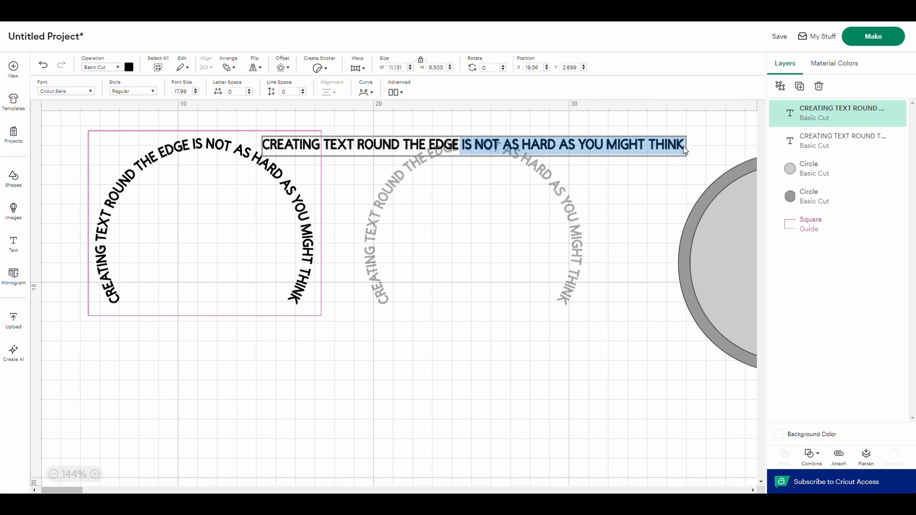
key("BackSpace")
left_click(500, 213)
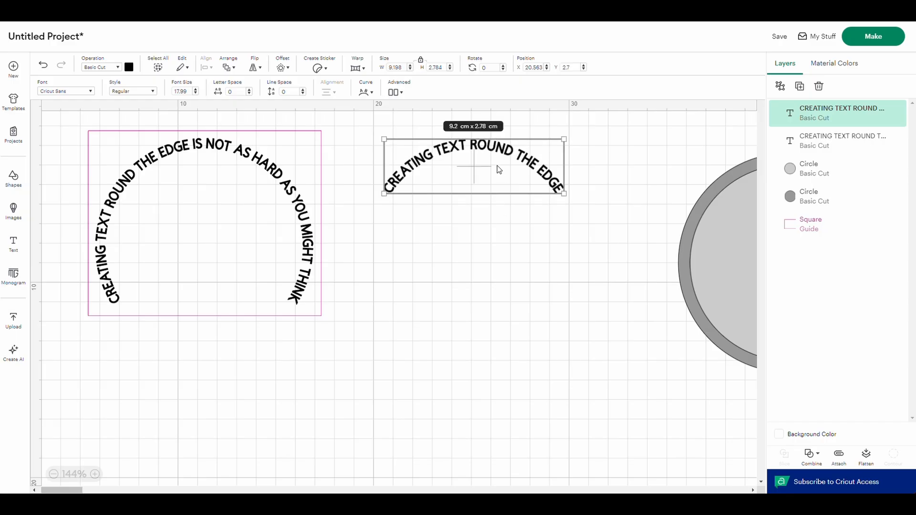
- Duplicate the full curved text inside the guide again and place this copy below the shortened arc
left_click(254, 163)
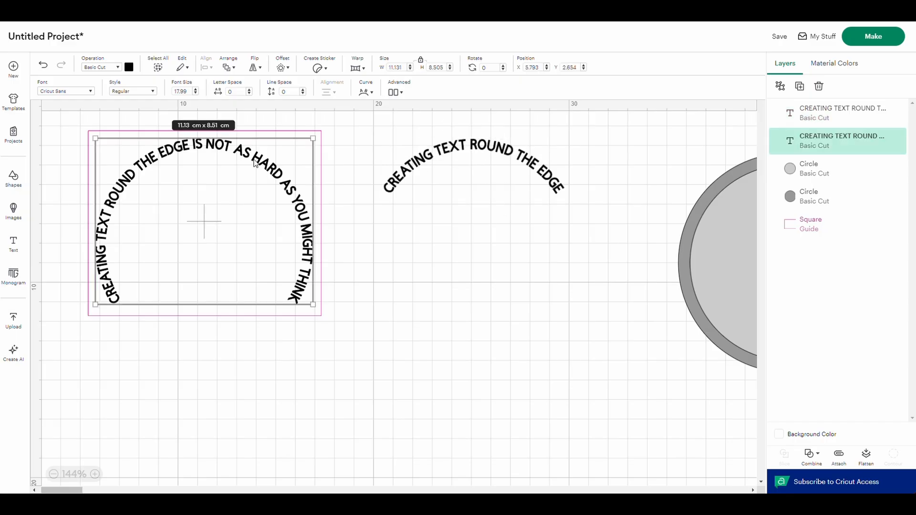
right_click(254, 163)
left_click(302, 242)
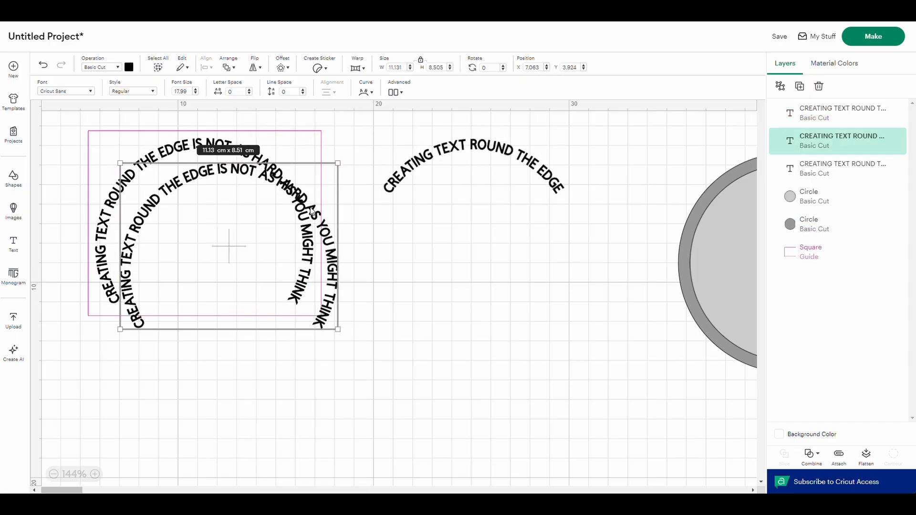
left_click_drag(302, 242, 563, 253)
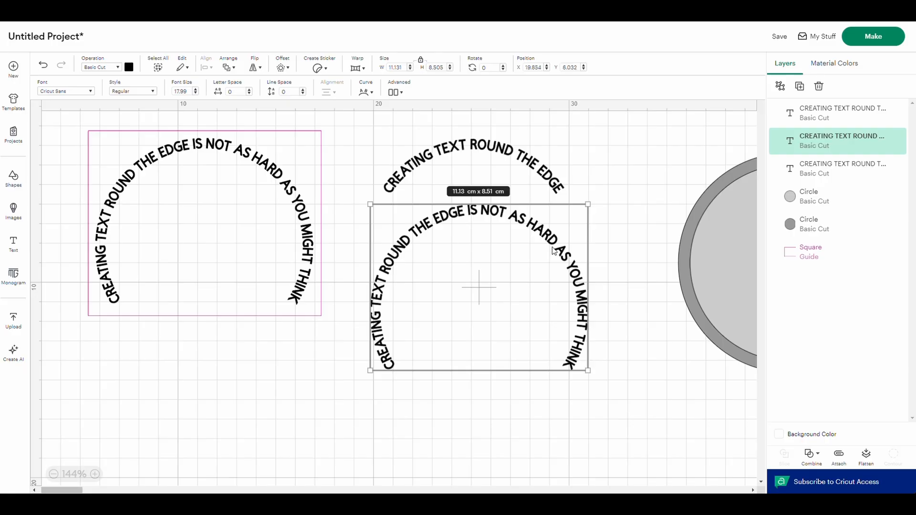
- Trim the second copy to read "IS NOT AS HARD AS YOU MIGHT THINK"
double_click(563, 252)
left_click_drag(471, 216, 273, 219)
key("BackSpace")
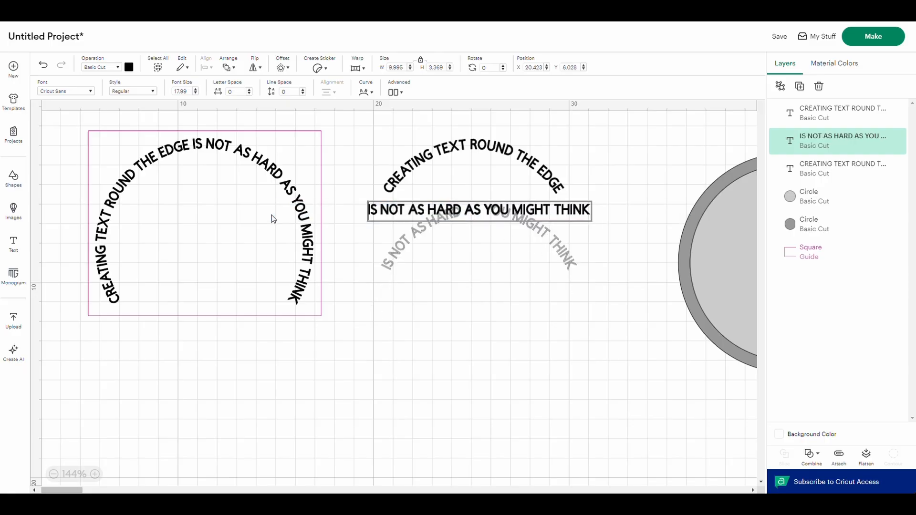
left_click(394, 295)
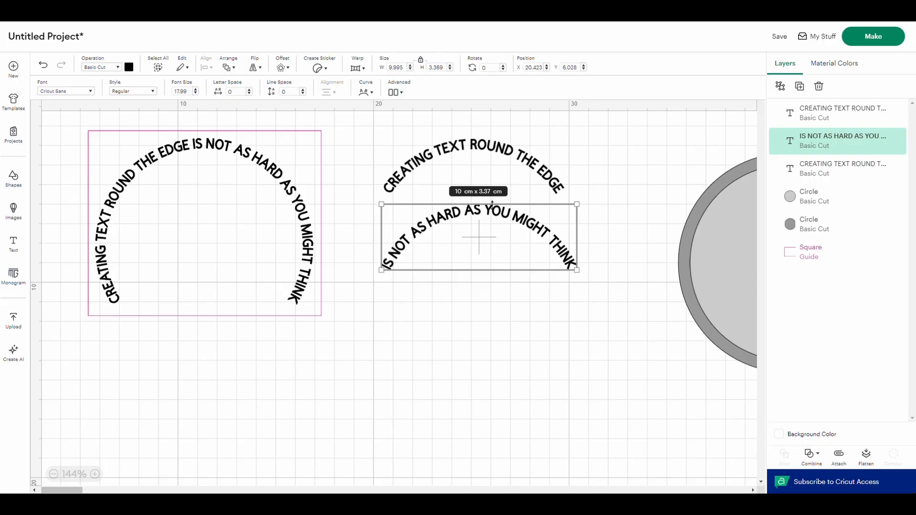
- Stack the two short arcs closely, with "IS NOT AS HARD AS YOU MIGHT THINK" above "CREATING TEXT ROUND THE EDGE"
left_click_drag(494, 214, 493, 181)
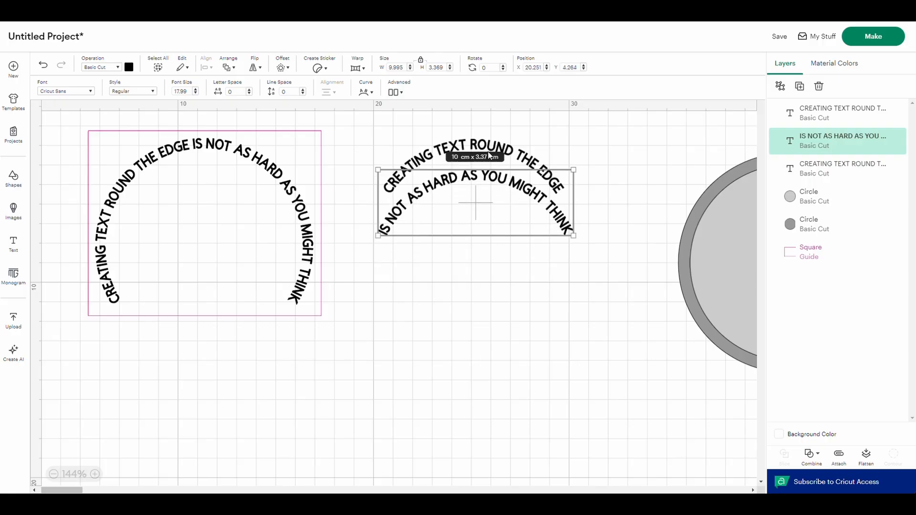
left_click_drag(482, 139, 497, 203)
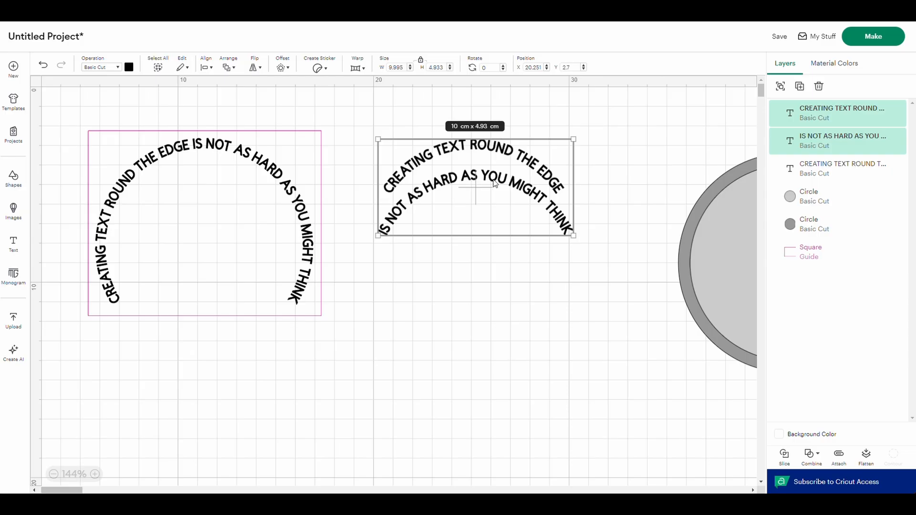
left_click(473, 272)
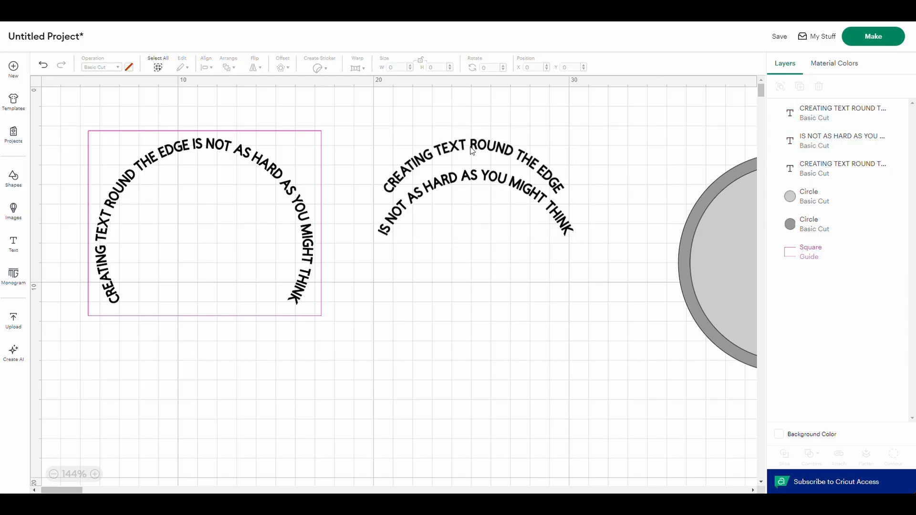
left_click_drag(471, 152, 475, 212)
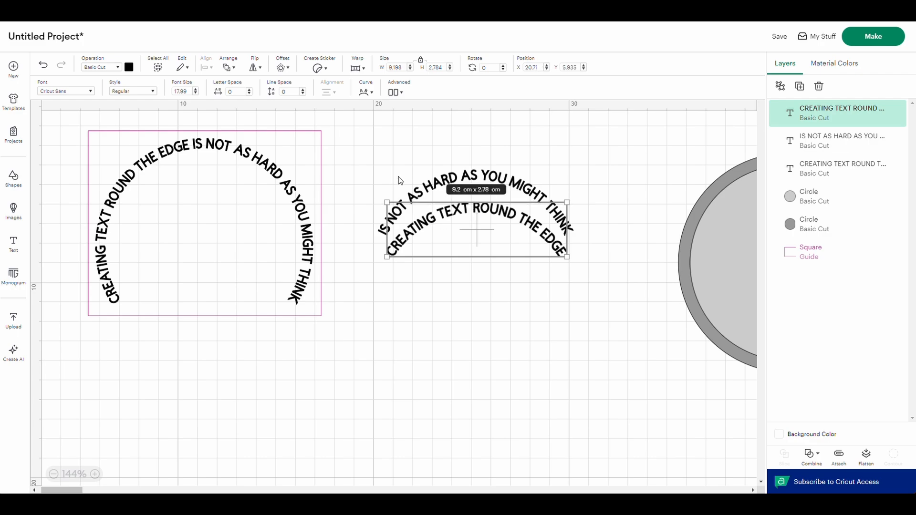
left_click_drag(480, 178, 479, 171)
left_click(364, 127)
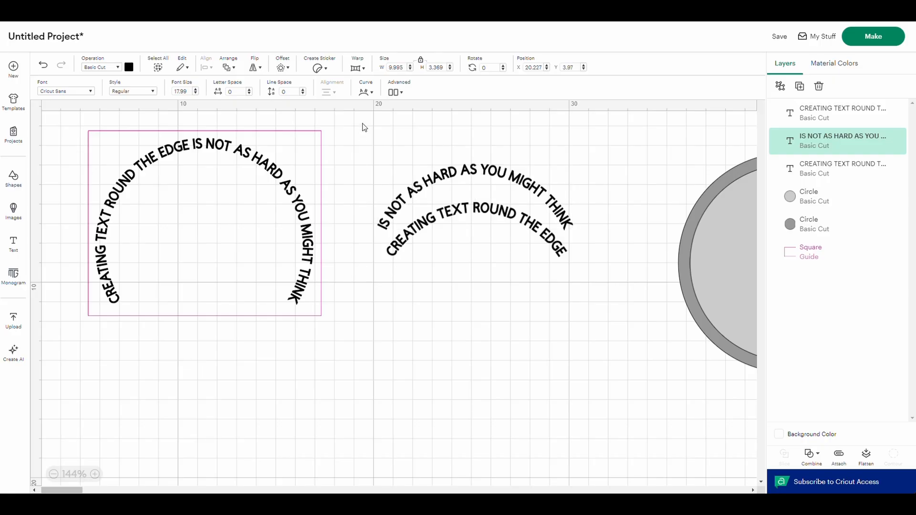
- Duplicate the guide rectangle and move the copy over the two stacked arcs
left_click(322, 168)
right_click(323, 167)
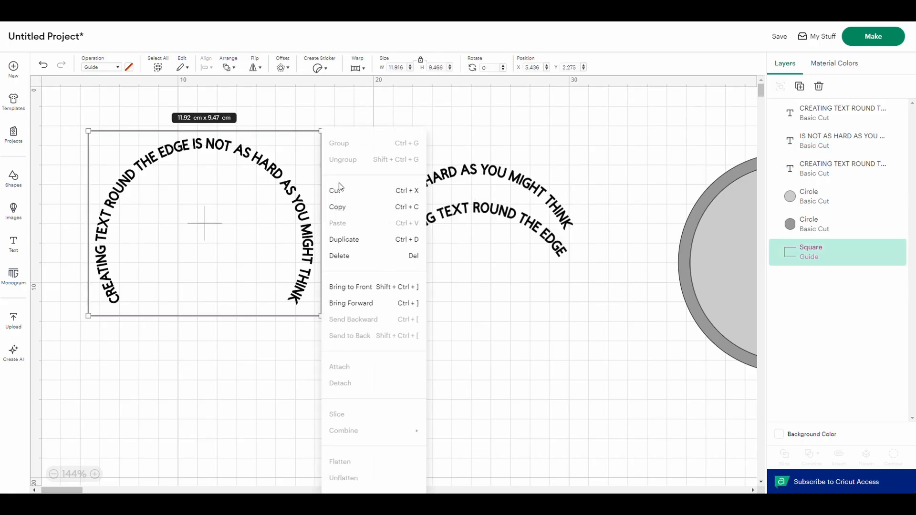
left_click(354, 241)
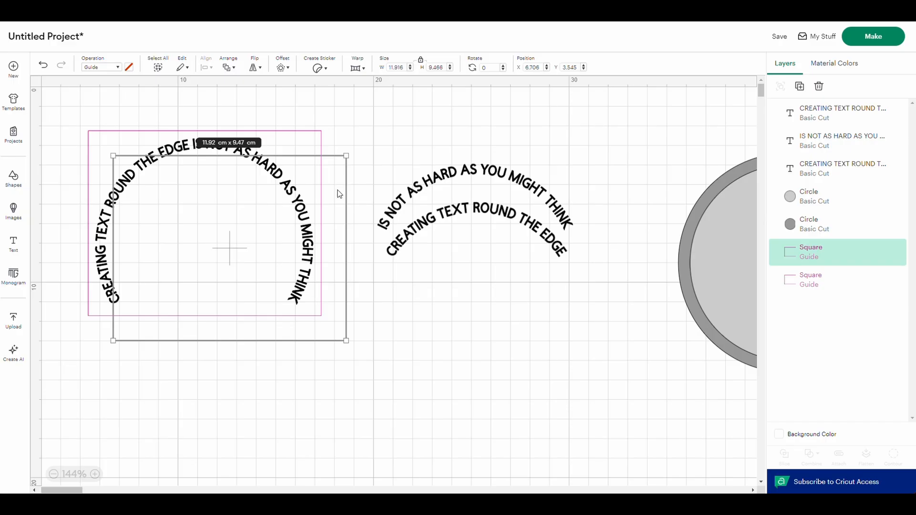
left_click_drag(339, 193, 583, 195)
- Resize the copied guide to about 5.5 cm high and narrow both sides so it closely frames the two arcs
left_click_drag(479, 342, 496, 265)
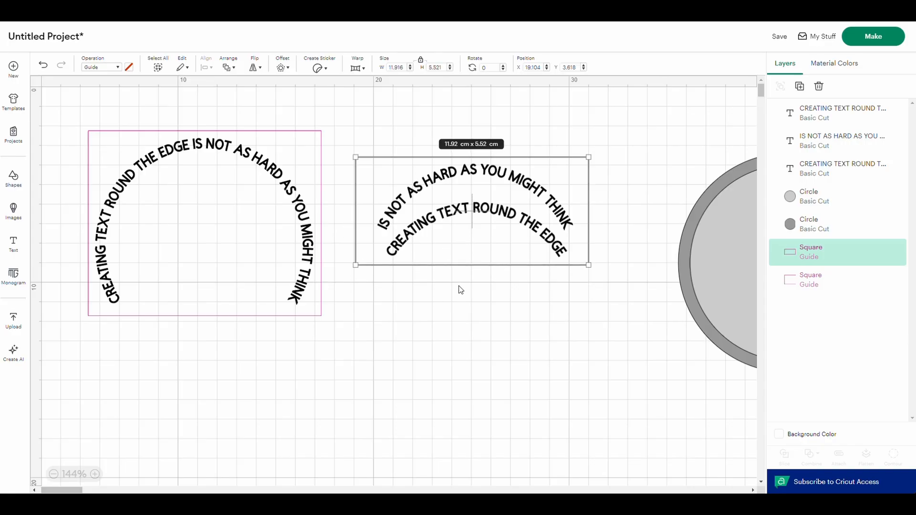
left_click_drag(356, 204, 372, 204)
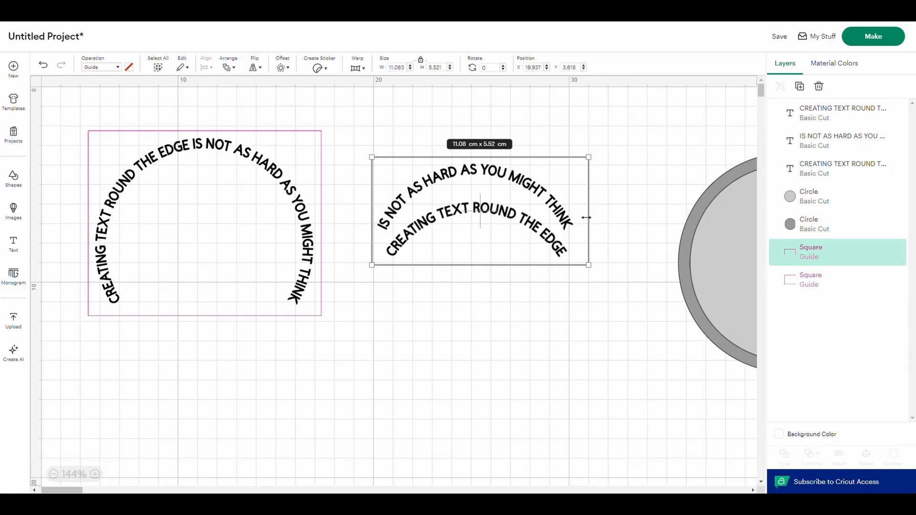
left_click_drag(586, 217, 579, 219)
left_click(496, 333)
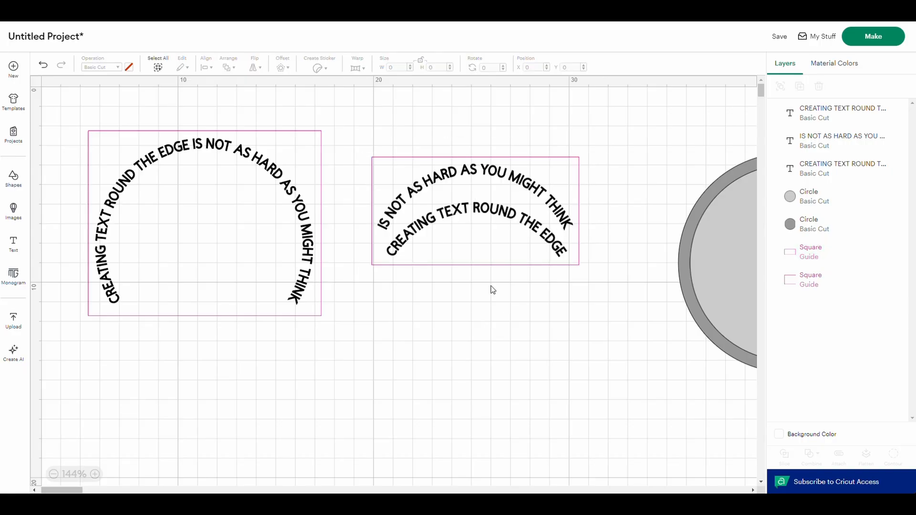